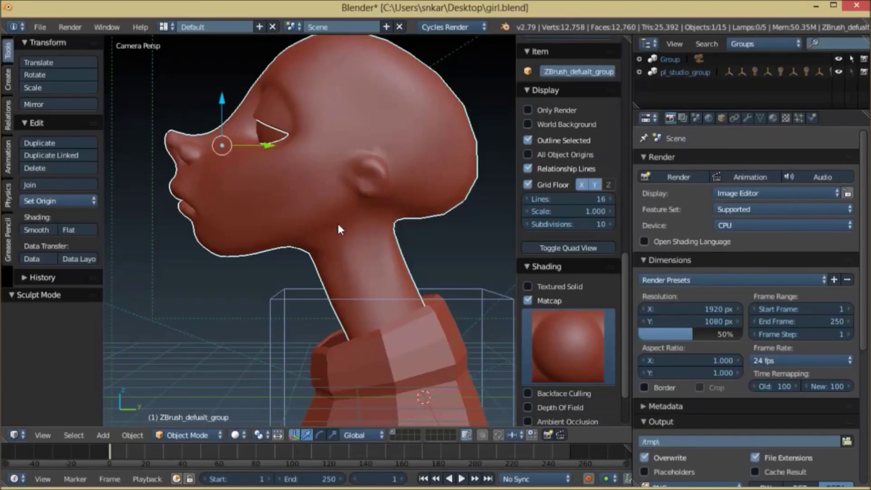
- Undo the last ear sculpt and the ear itself, then redo so the ear stays attached
key("ctrl+z")
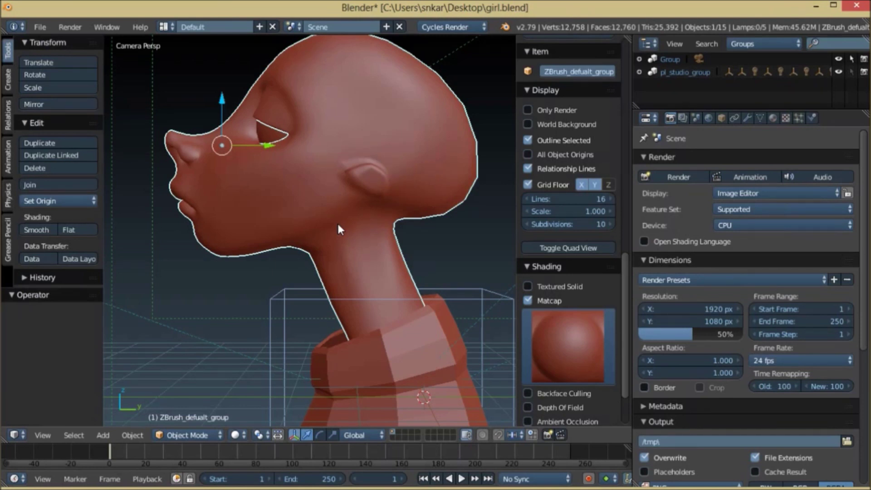
key("ctrl+z")
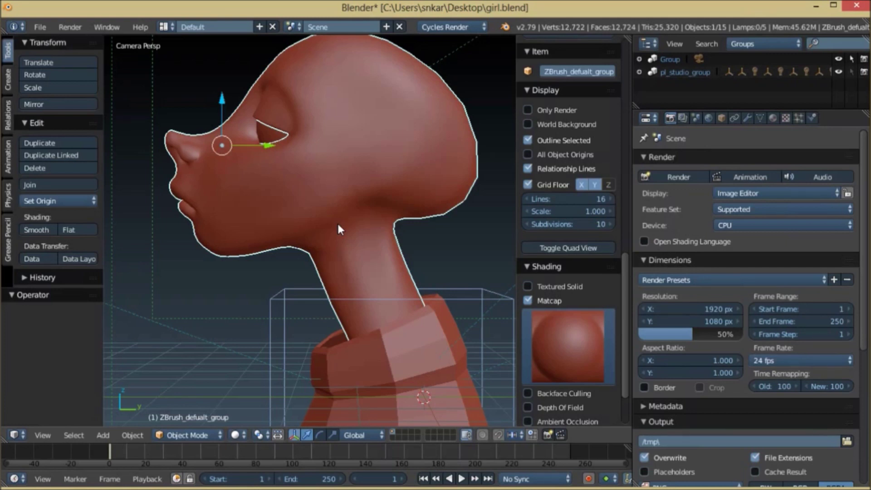
key("ctrl+shift+z")
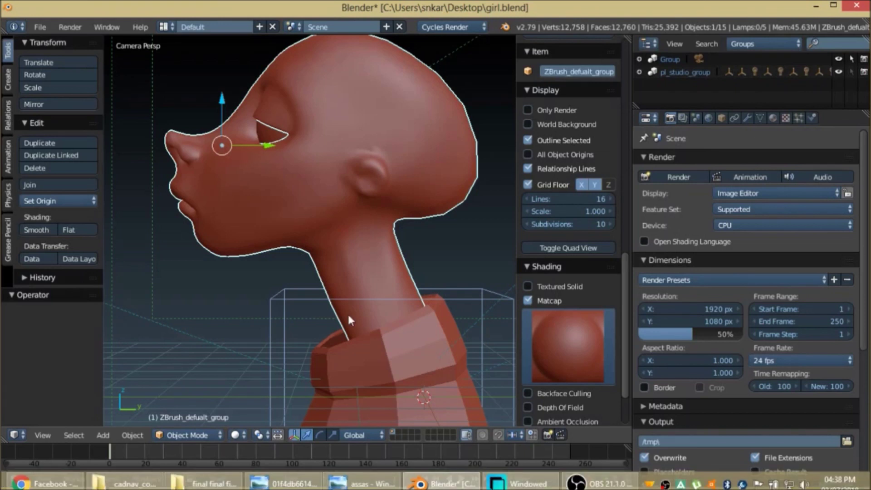
- Pan down to the neck and select the Cube collar-and-shoulder object
middle_click_drag(348, 312, 304, 236, "shift")
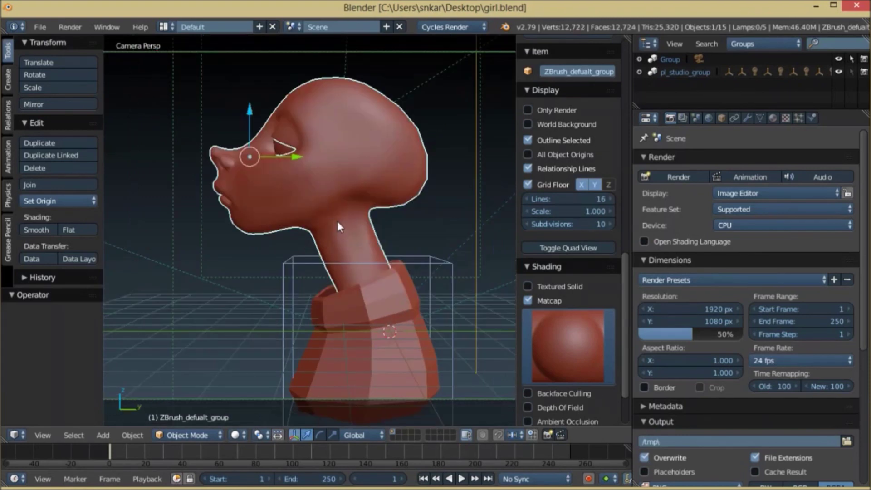
scroll(337, 221, "down", 2)
scroll(336, 222, "up", 3)
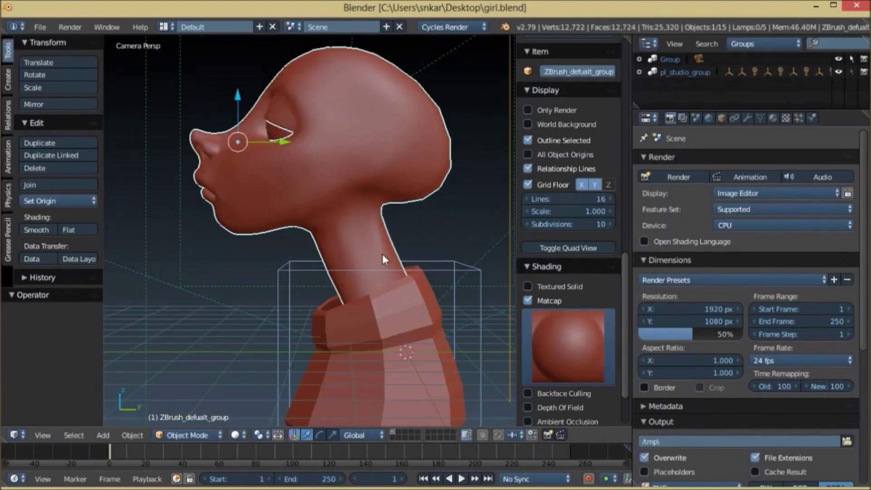
middle_click_drag(383, 254, 367, 187, "shift")
right_click(303, 246)
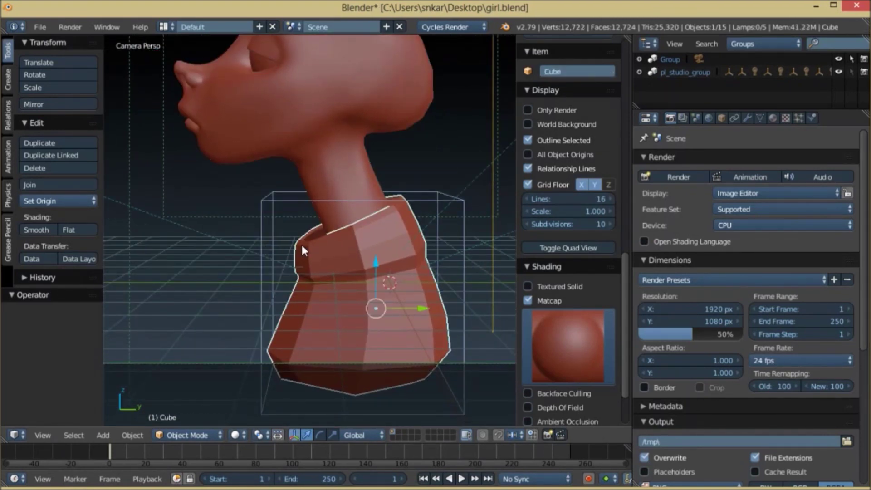
- Bring up Chrome with the Pinterest reference of the girl's face
scroll(376, 278, "down", 6)
scroll(378, 280, "up", 5)
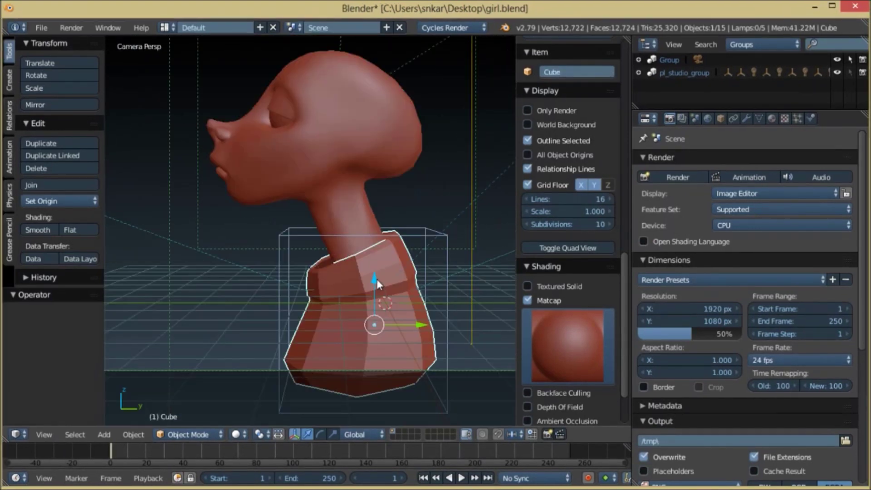
left_click(84, 482)
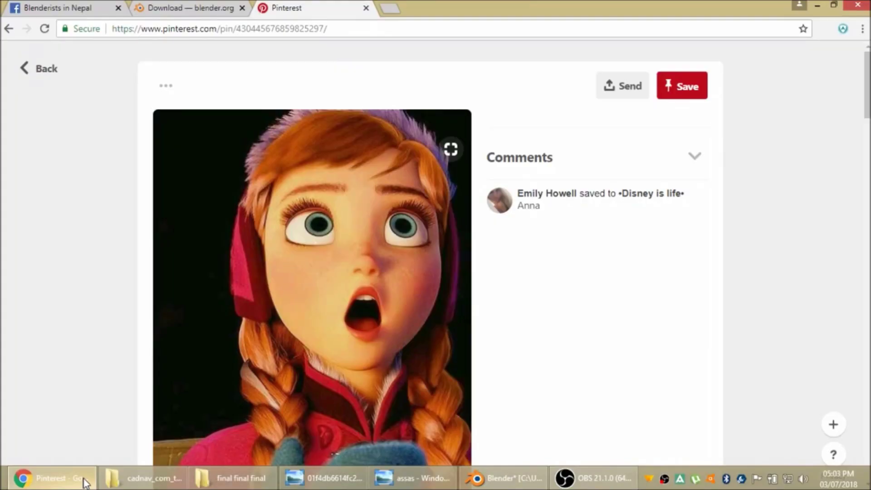
key("ctrl+shift+Tab")
left_click(501, 479)
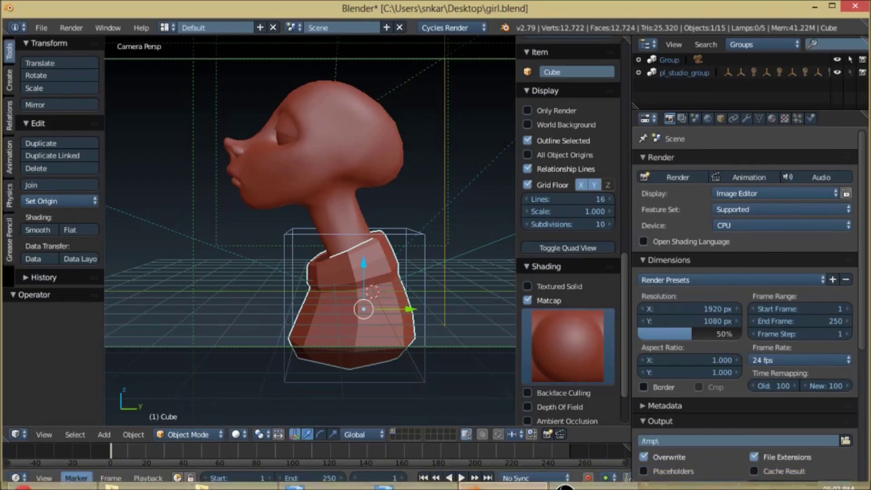
left_click(54, 479)
left_click(281, 8)
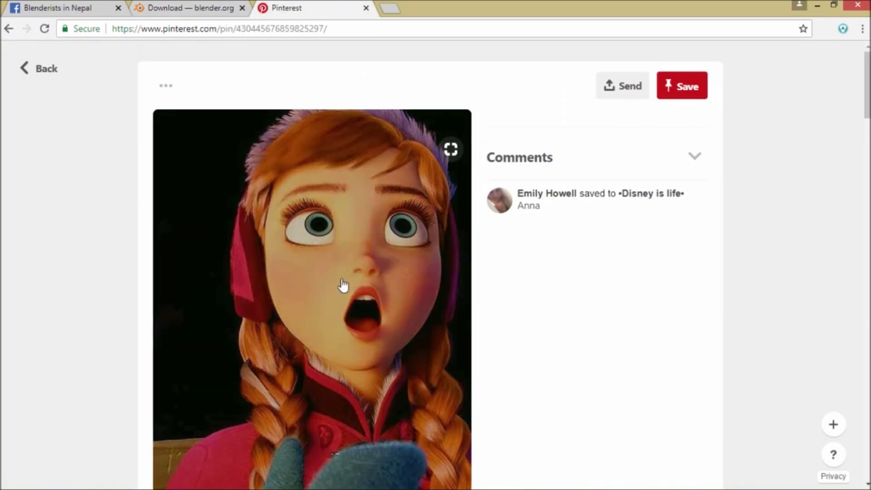
scroll(340, 286, "down", 5)
scroll(292, 286, "up", 2)
scroll(295, 286, "up", 1)
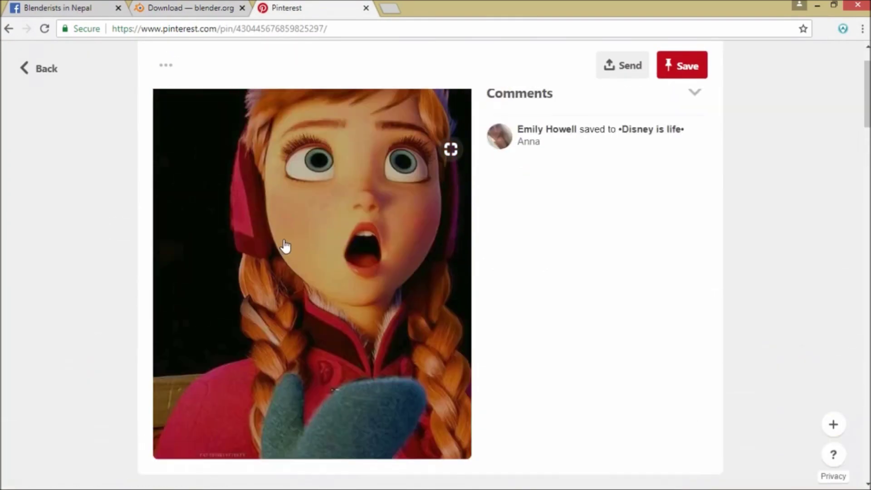
scroll(284, 247, "down", 2)
scroll(280, 249, "up", 2)
scroll(280, 249, "down", 5)
scroll(279, 246, "down", 4)
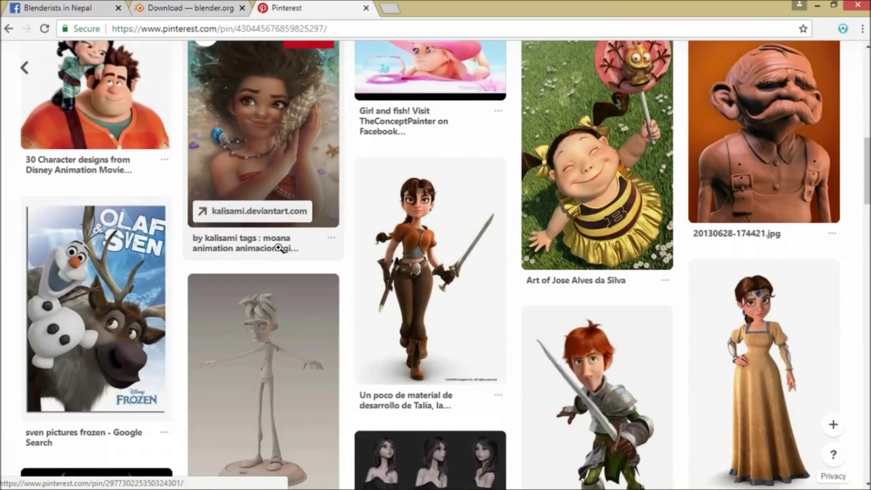
scroll(282, 252, "up", 10)
mouse_move(486, 481)
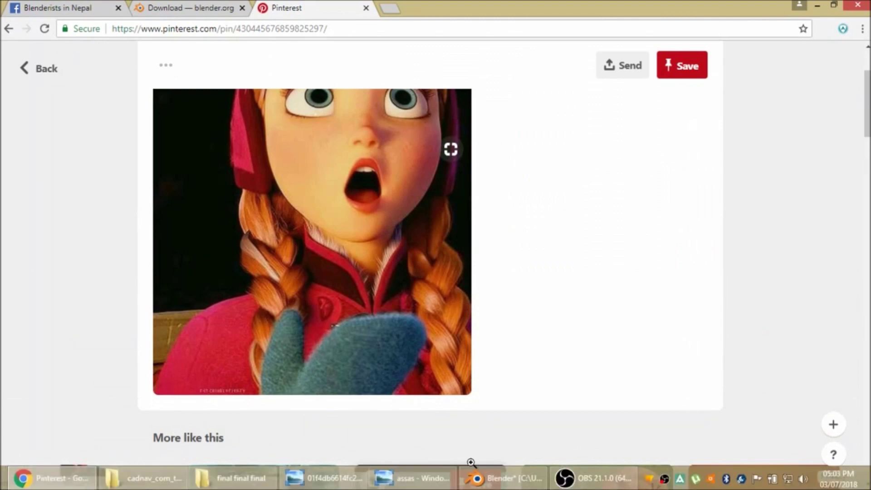
left_click(485, 481)
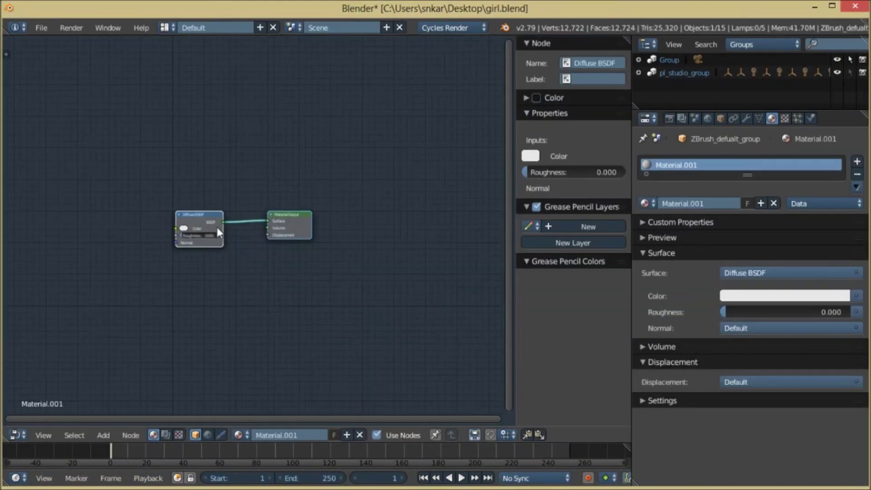
- Search 'pri' and add a Principled BSDF node left of the Diffuse BSDF
key("shift+a")
left_click(217, 228)
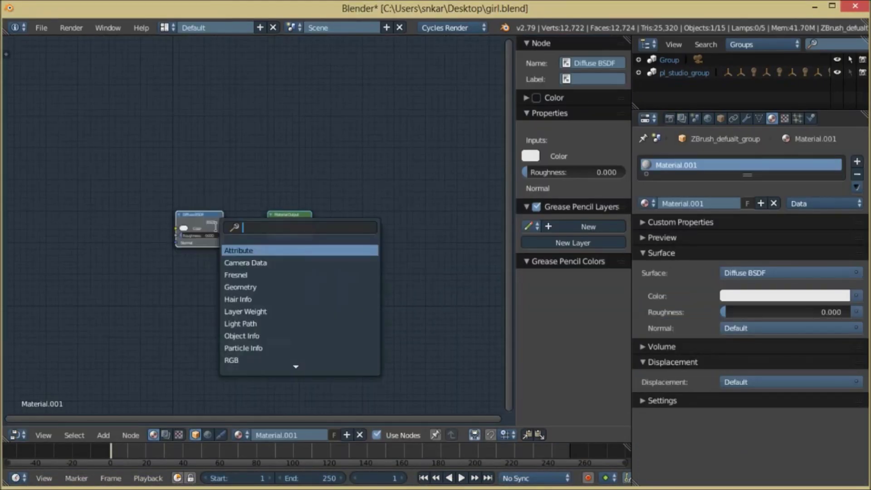
type("princi")
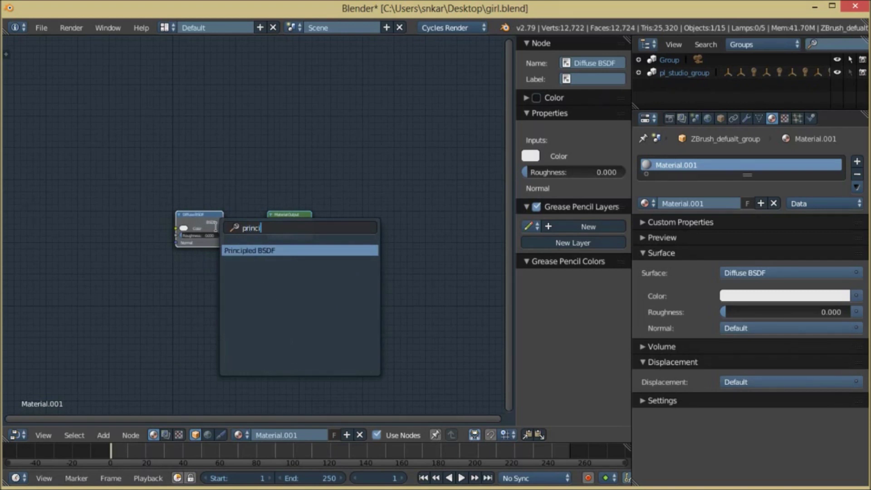
left_click(248, 249)
left_click(74, 204)
scroll(74, 204, "up", 8)
middle_click_drag(92, 215, 307, 165)
- Check the Distribution options, keeping Multiscatter GGX, and return to Chrome
scroll(207, 210, "up", 4)
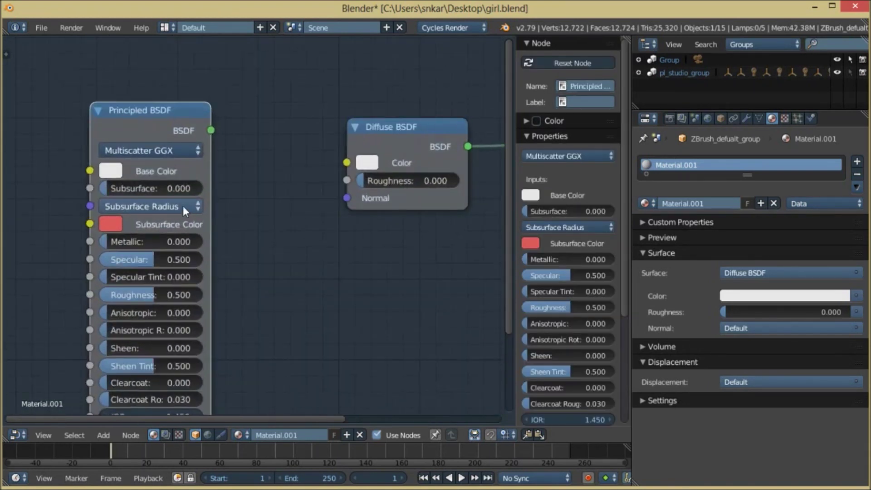
left_click(156, 148)
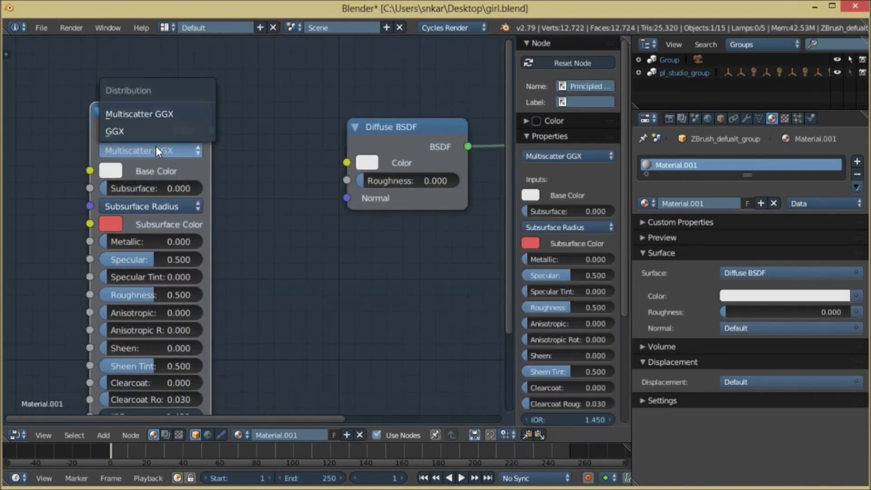
left_click(162, 116)
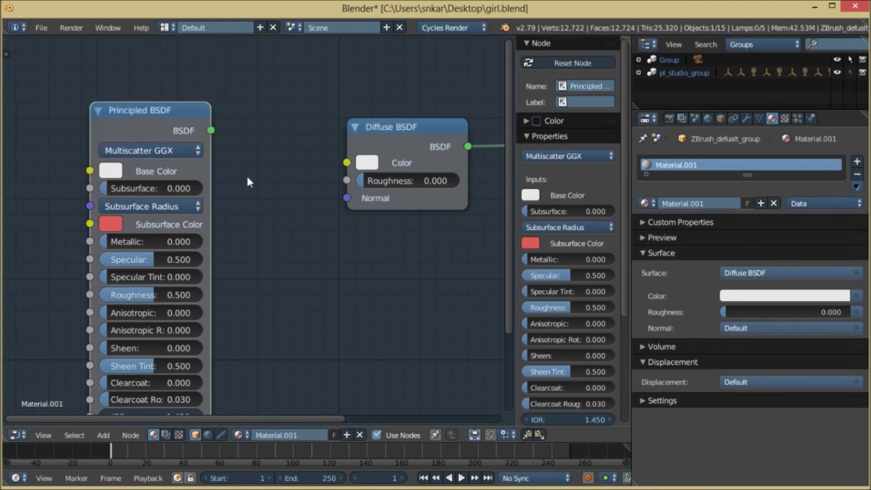
scroll(277, 209, "down", 3)
scroll(269, 202, "up", 2)
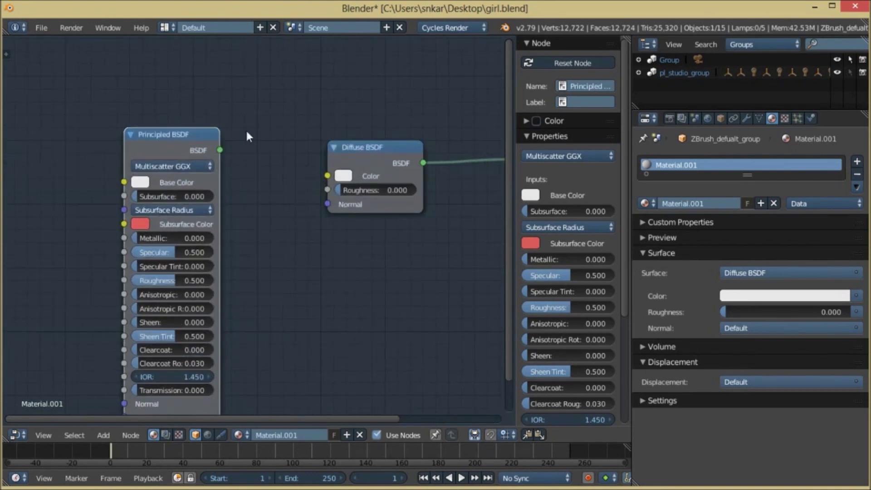
left_click(82, 480)
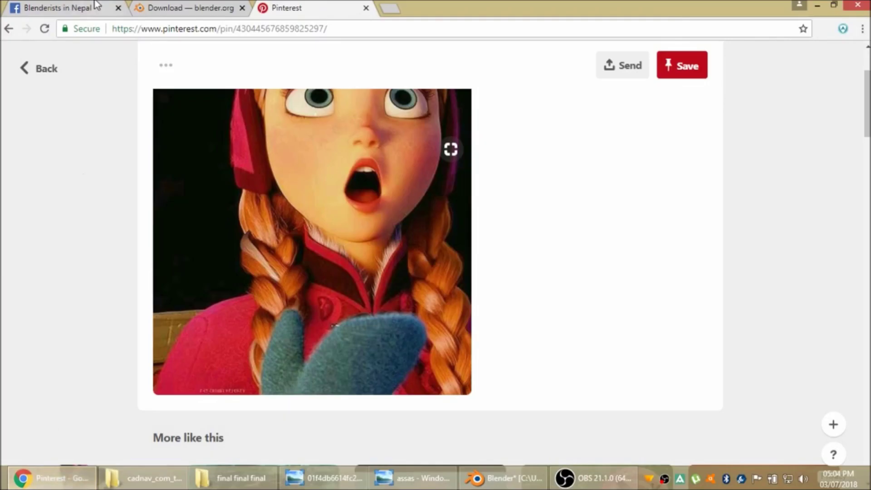
- From the blender.org download tab, open the Latest Experimental Builds page
left_click(169, 9)
scroll(336, 177, "up", 8)
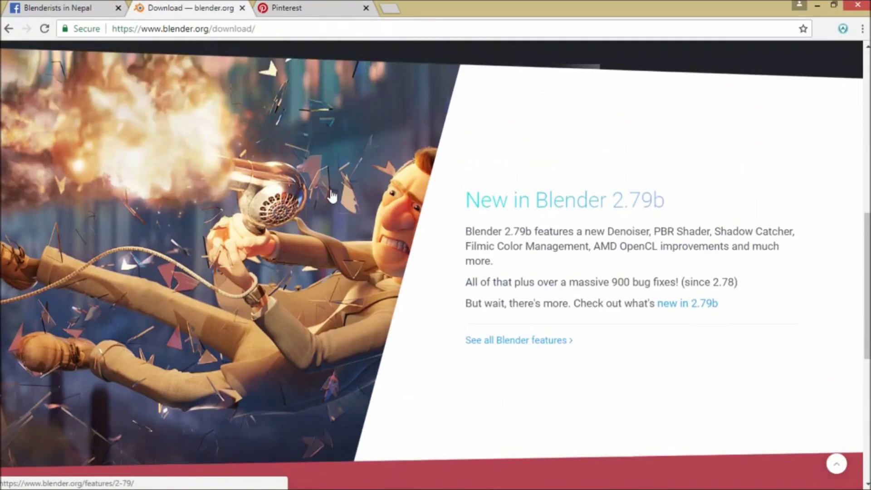
scroll(313, 118, "up", 9)
scroll(277, 104, "down", 13)
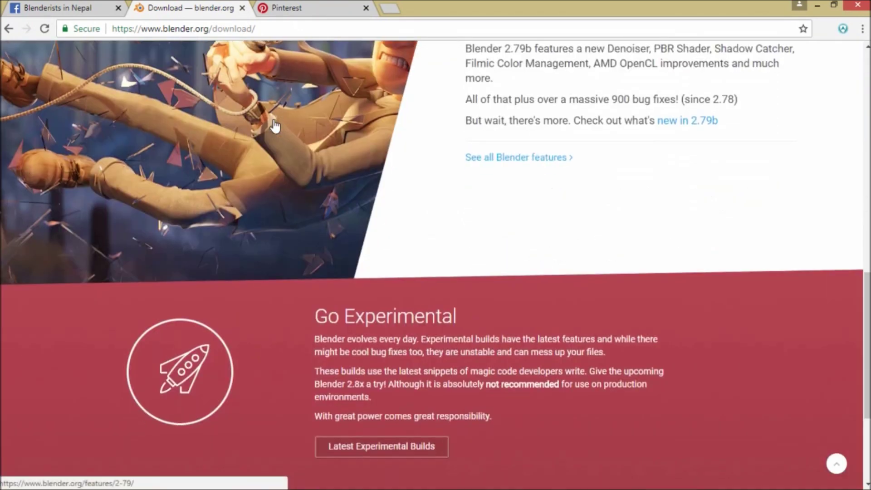
scroll(328, 233, "down", 4)
left_click(345, 262)
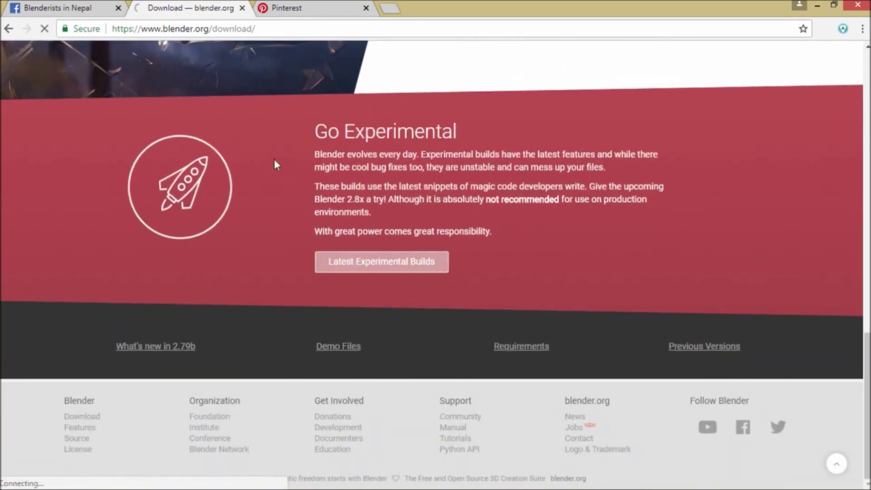
- Browse the Windows, Linux and macOS build tables, then return to Blender
scroll(265, 143, "down", 7)
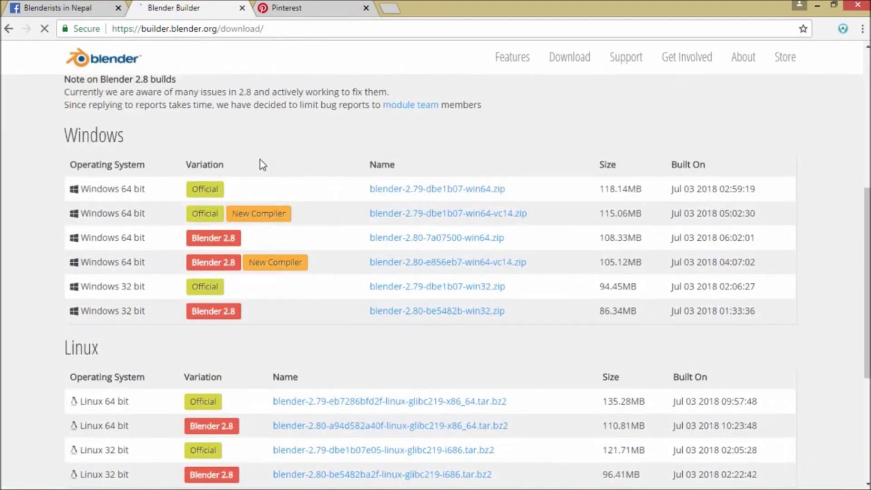
scroll(247, 184, "down", 5)
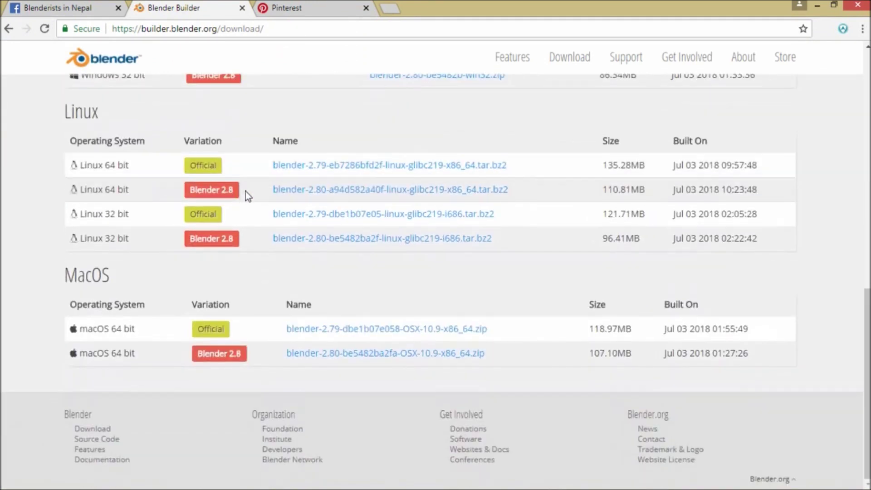
scroll(246, 191, "up", 4)
scroll(249, 176, "down", 4)
scroll(249, 176, "up", 5)
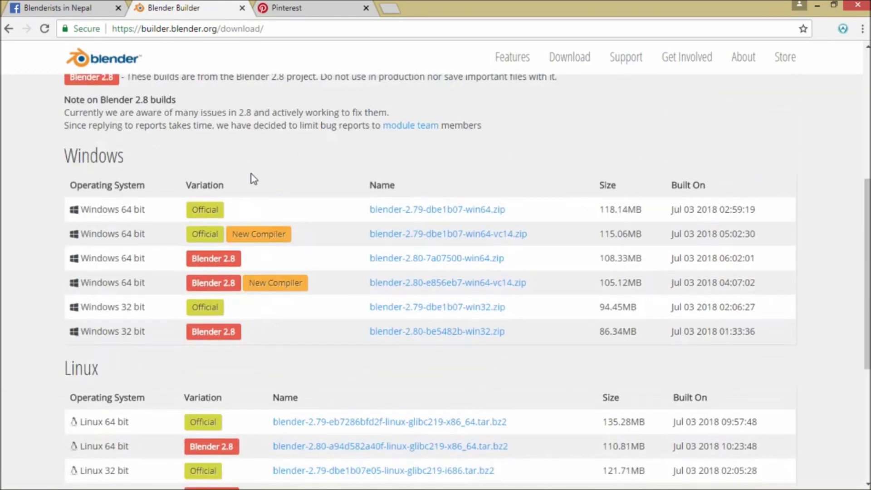
scroll(262, 188, "down", 3)
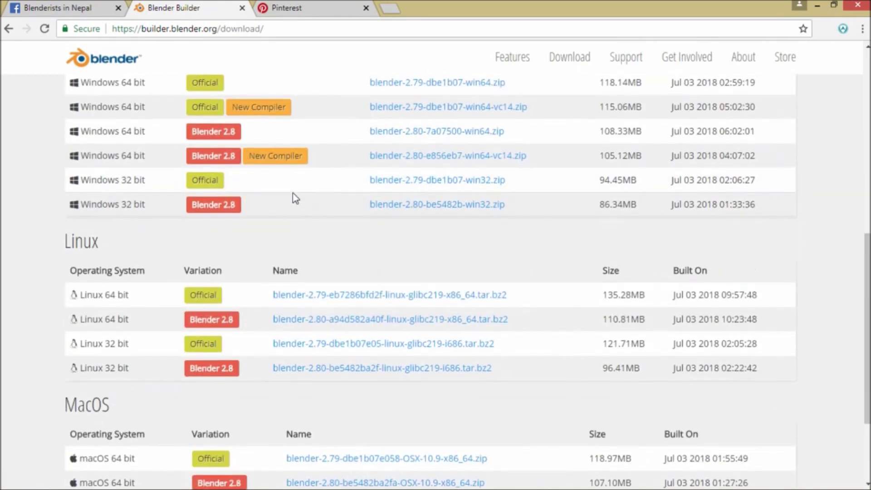
scroll(290, 186, "up", 1)
scroll(280, 191, "up", 1)
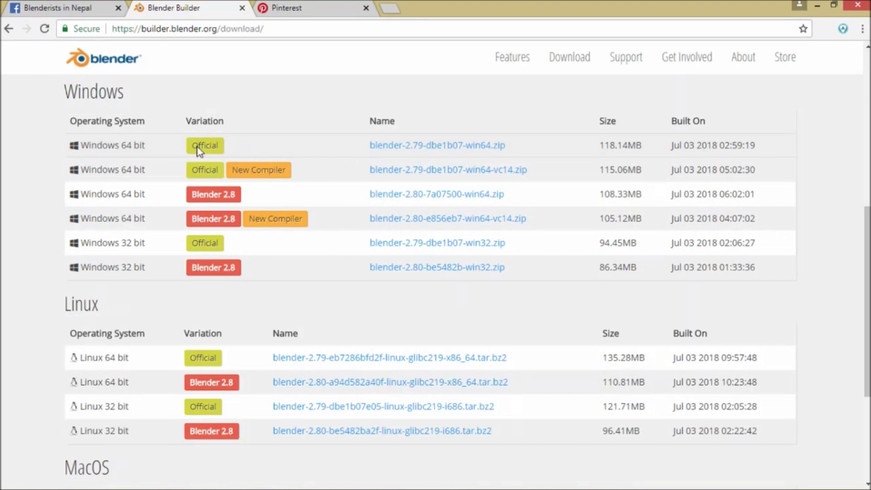
scroll(200, 150, "up", 4)
scroll(228, 181, "down", 3)
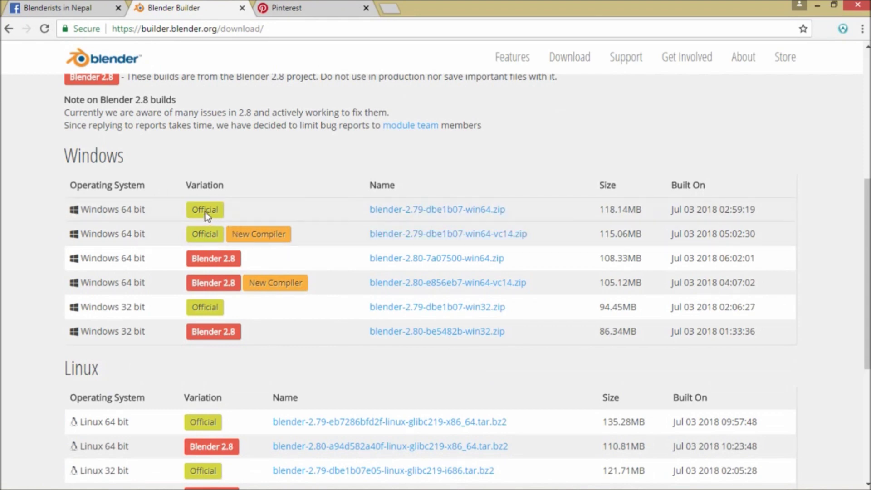
mouse_move(230, 469)
left_click(474, 478)
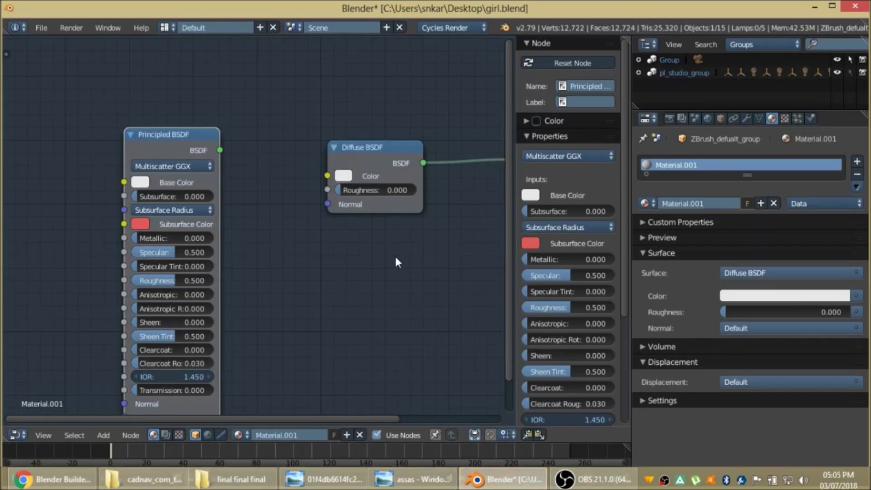
- Switch to Chrome's Pinterest tab and open the Wreck-It Ralph character pin
scroll(395, 255, "down", 1)
left_click(14, 435)
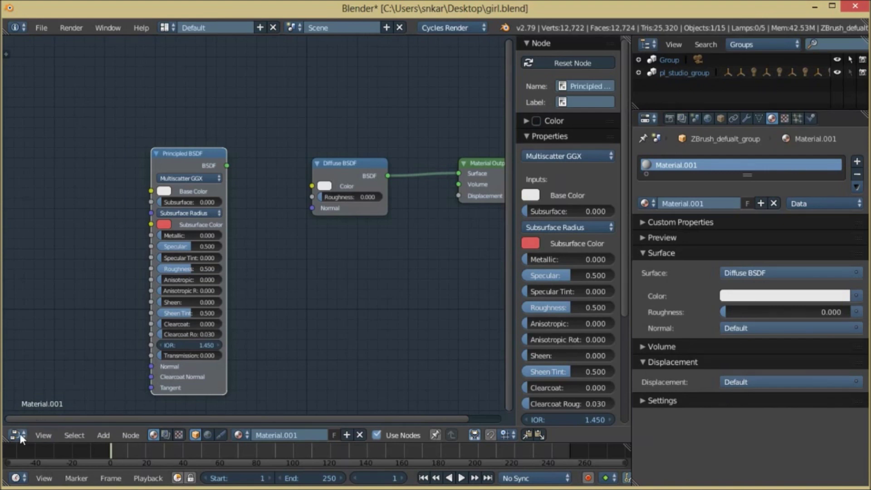
key("alt+Tab")
left_click(184, 3)
left_click(296, 3)
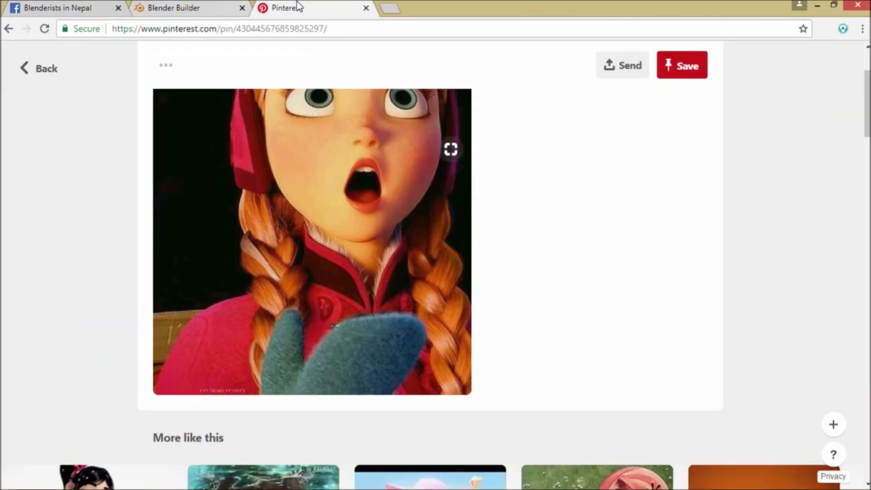
scroll(307, 297, "down", 2)
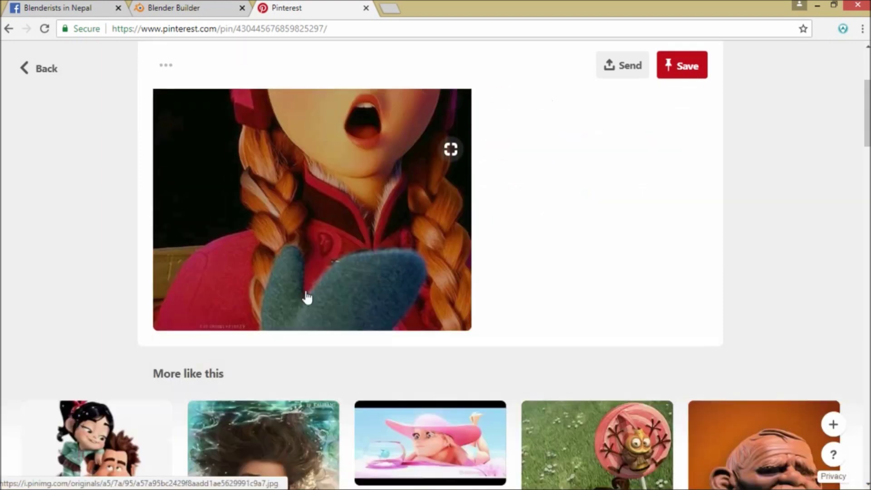
scroll(257, 298, "down", 3)
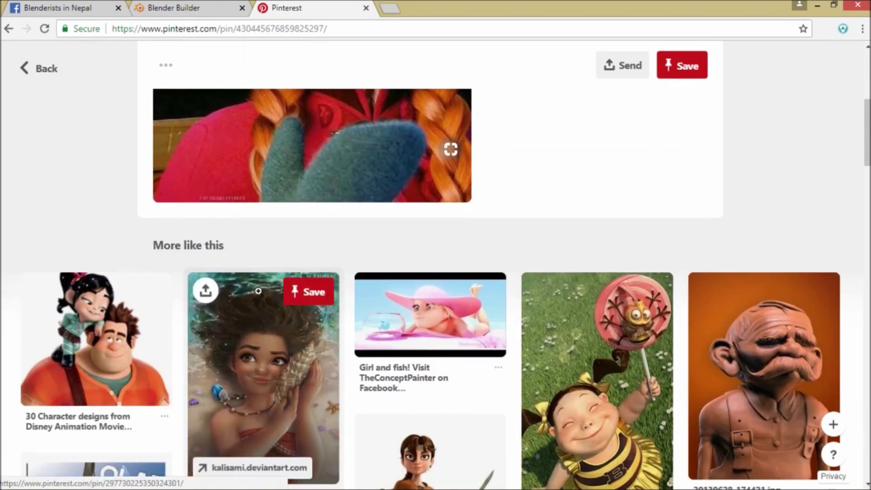
left_click(113, 345)
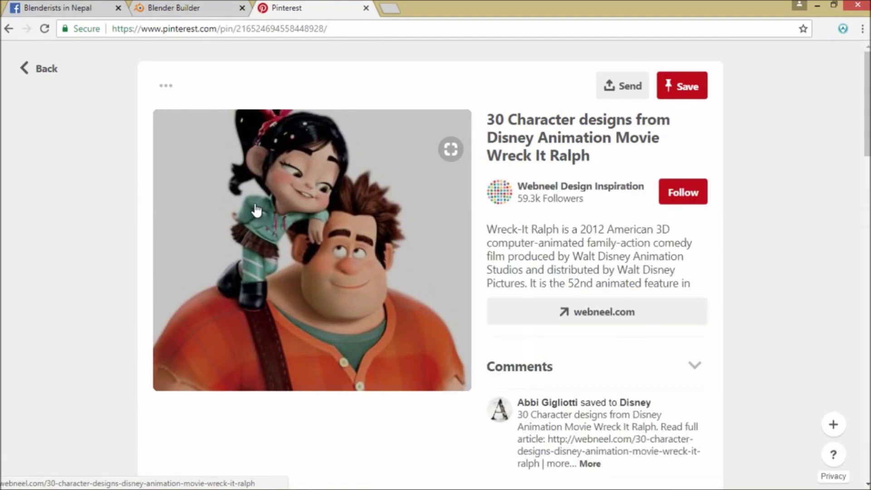
- Quit Blender, confirming the exit without saving girl.blend
scroll(256, 209, "down", 7)
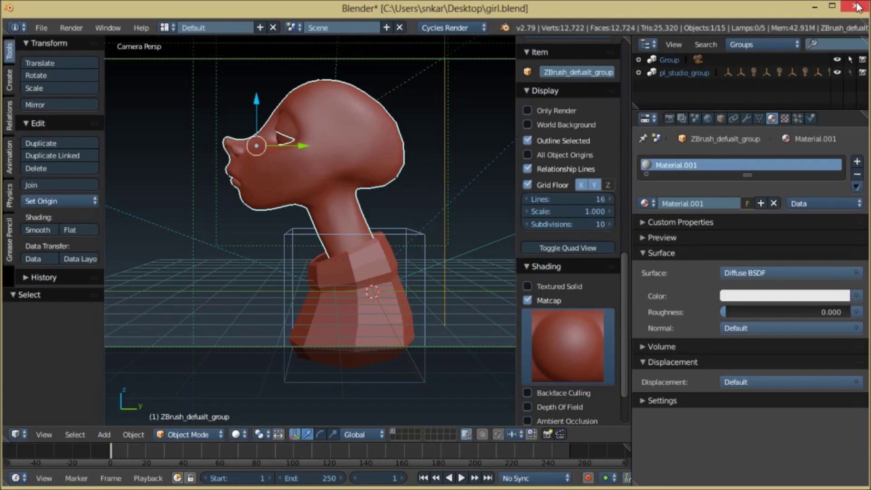
left_click(858, 9)
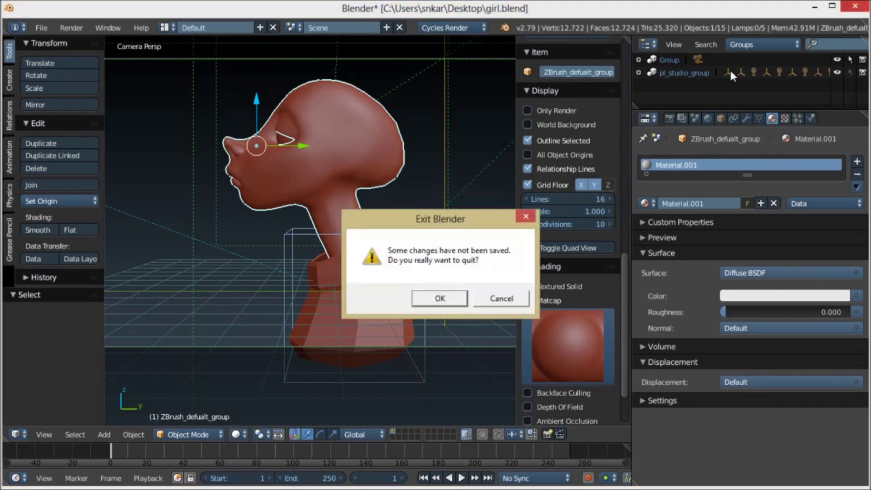
left_click(440, 299)
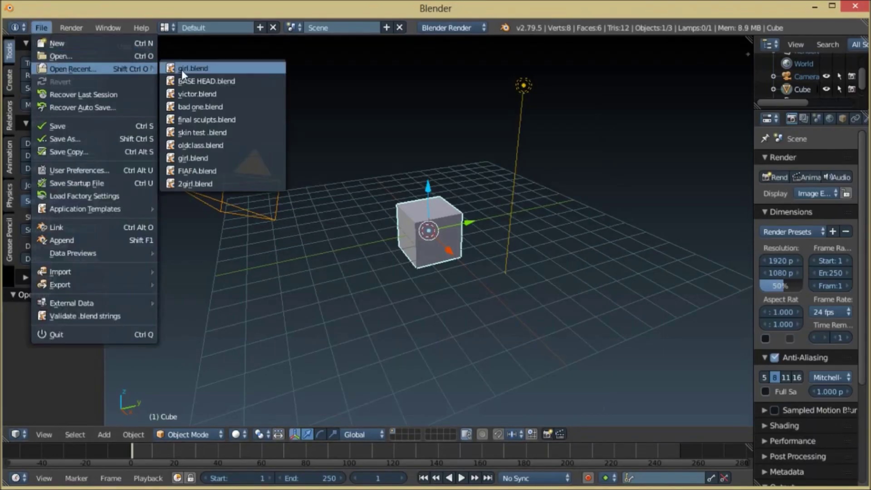
- Reopen girl.blend, replace the defaultMat slot with a new Material.001, and switch to the Node Editor
left_click(240, 64)
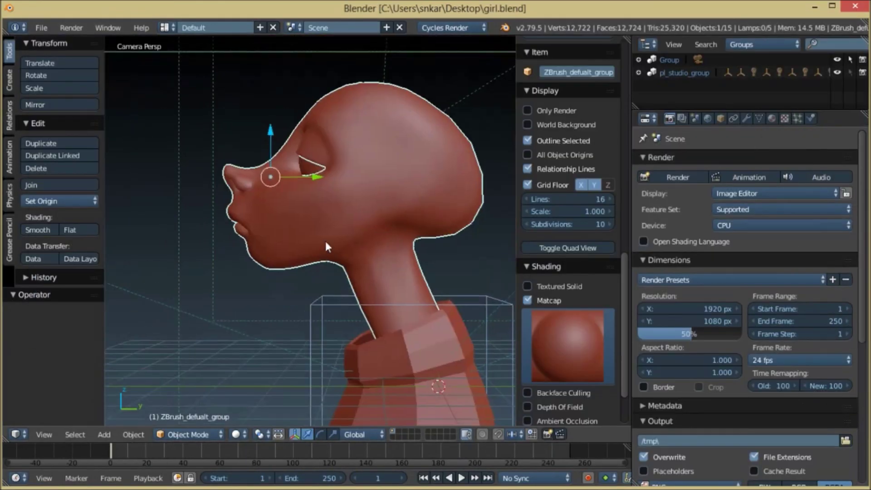
middle_click_drag(325, 241, 359, 219, "shift")
left_click(772, 118)
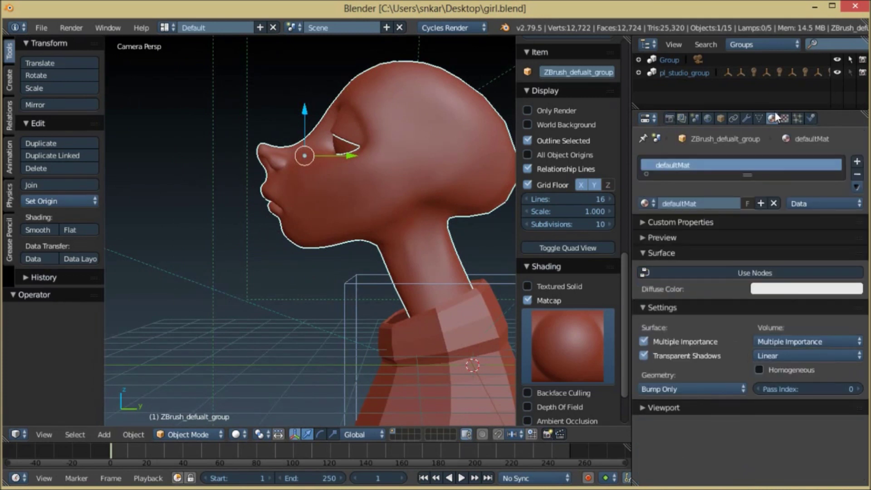
left_click(858, 174)
left_click(742, 204)
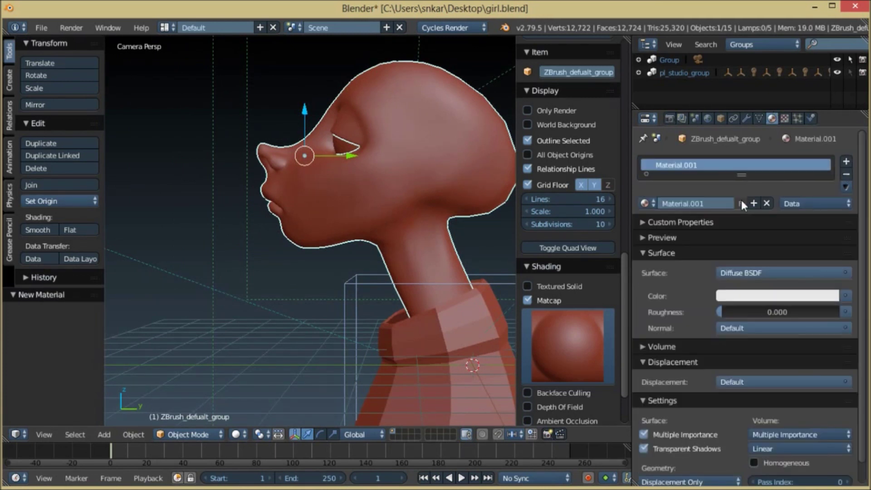
left_click(15, 434)
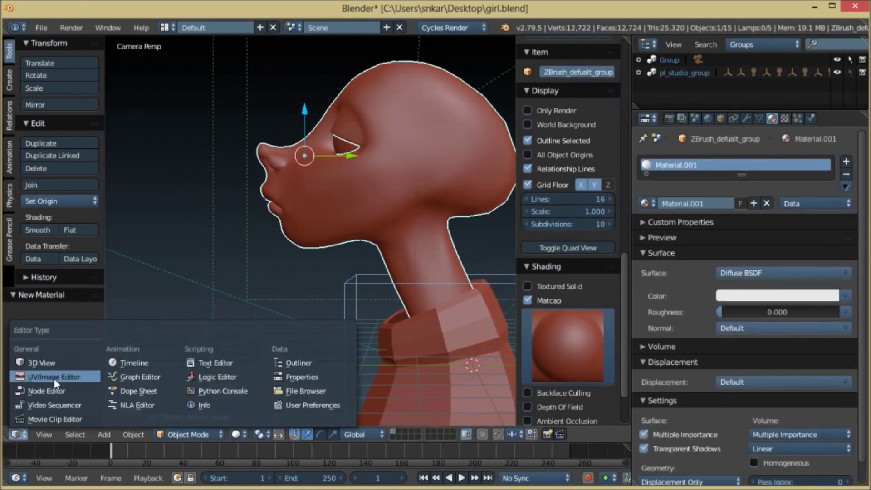
left_click(53, 391)
- Search 'pri' and place a Principled BSDF node beside the Diffuse BSDF
scroll(243, 292, "up", 4)
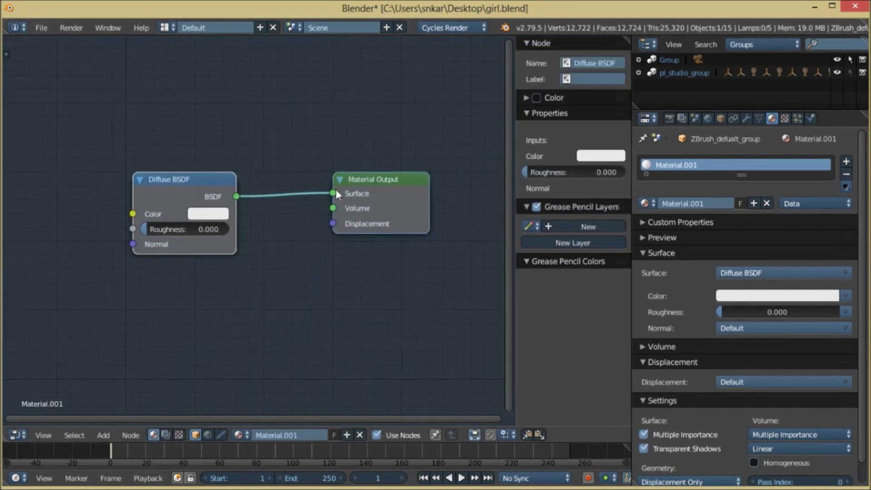
scroll(217, 254, "down", 1)
scroll(211, 279, "up", 1)
middle_click_drag(214, 285, 354, 240)
key("shift+a")
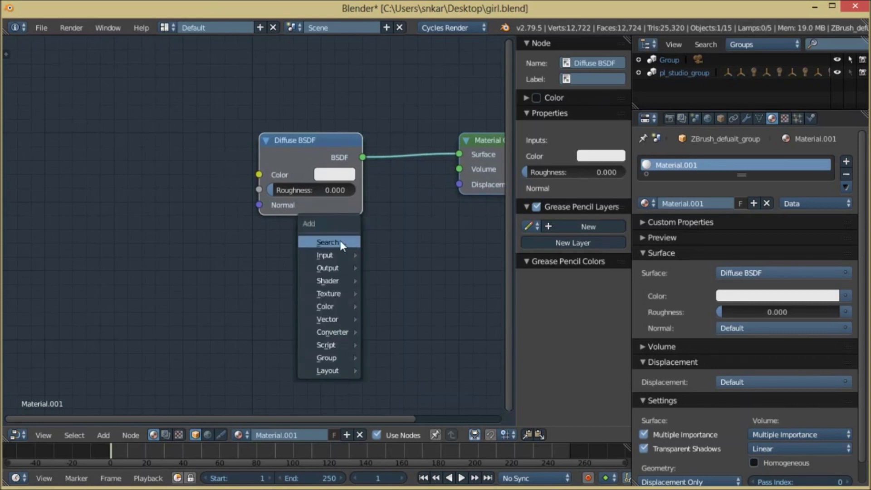
left_click(336, 242)
type("princi")
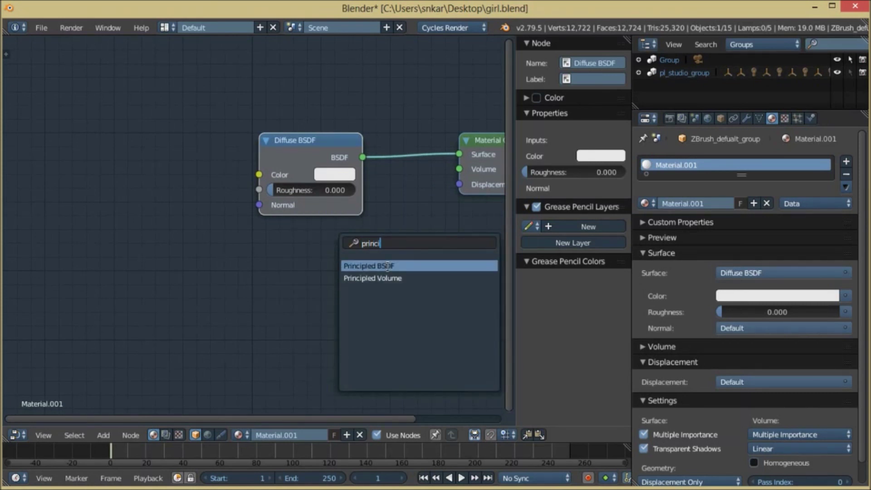
left_click(387, 266)
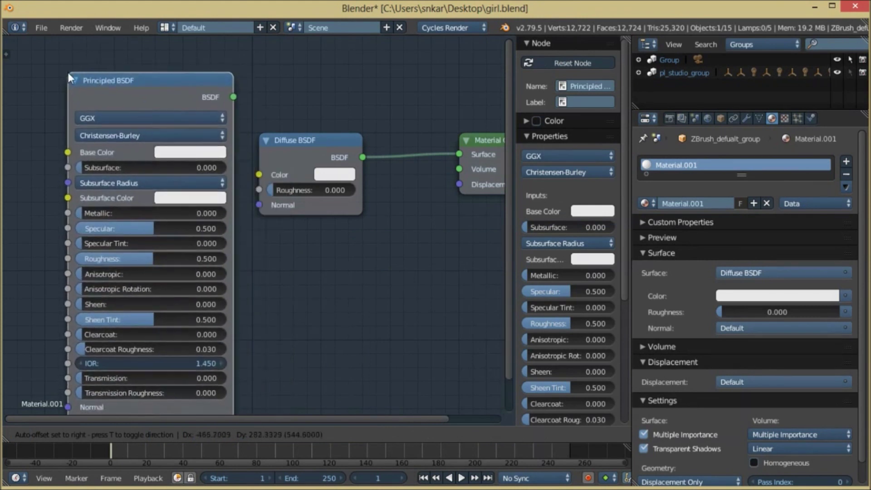
left_click(68, 72)
- Set the Principled BSDF subsurface method to Random Walk
left_click(115, 132)
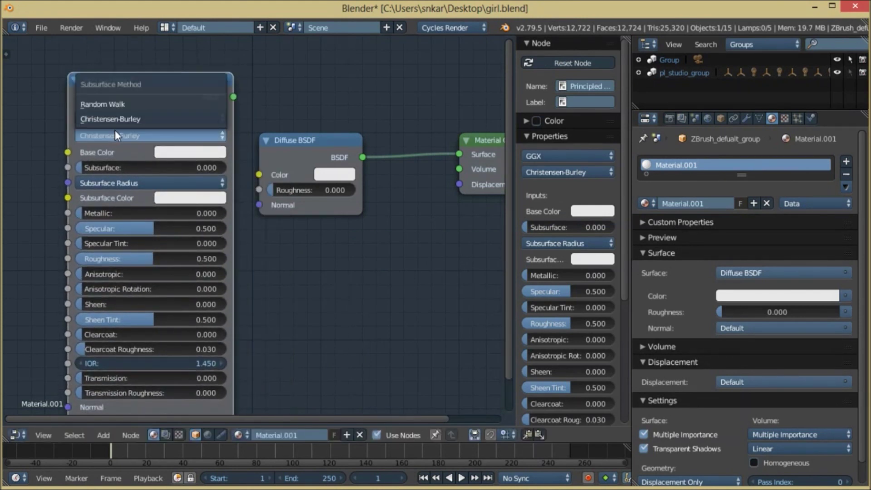
left_click(125, 103)
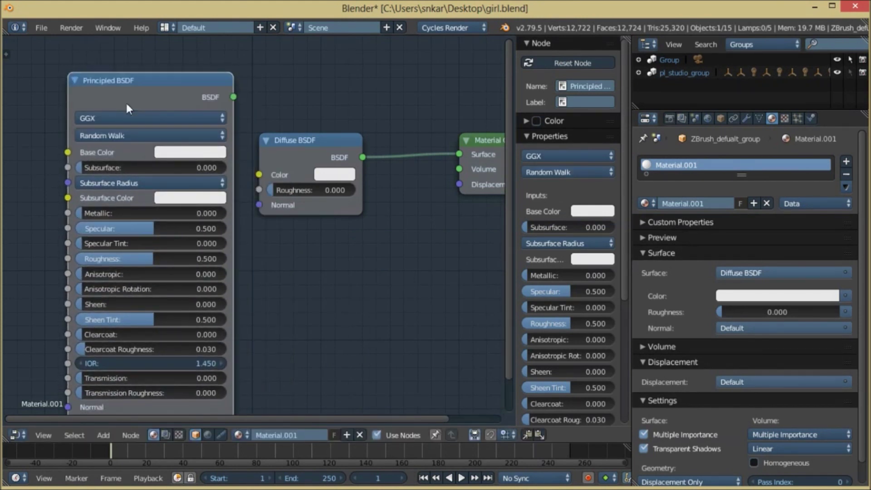
left_click(129, 136)
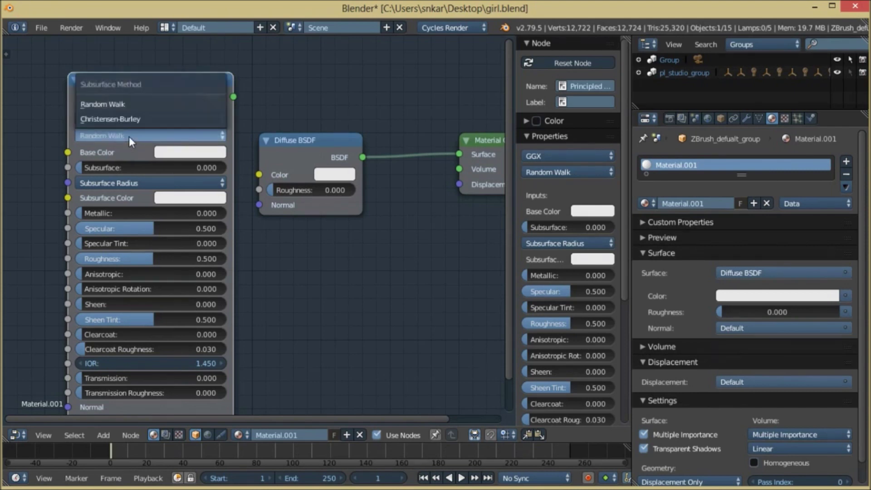
left_click(137, 104)
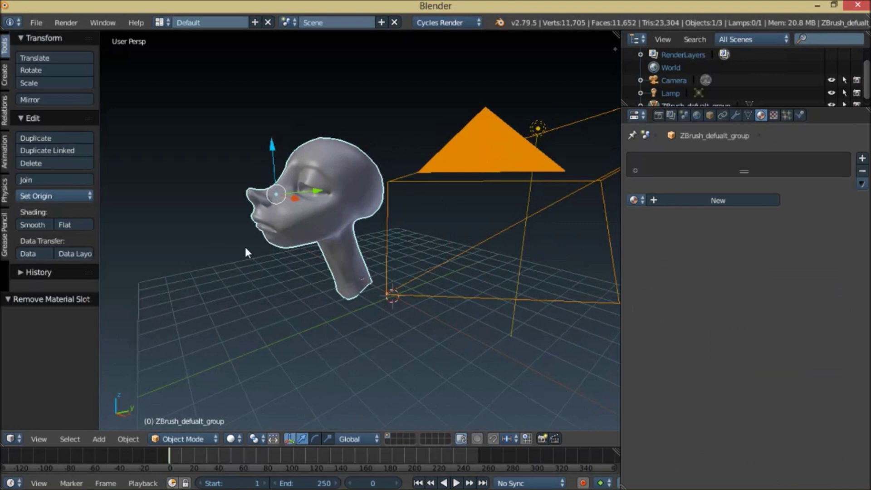
middle_click_drag(245, 247, 394, 363)
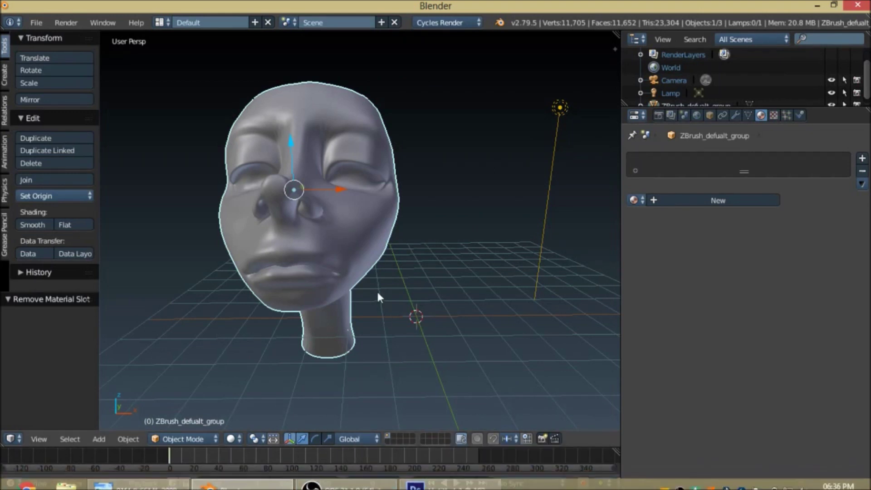
middle_click_drag(377, 294, 377, 313)
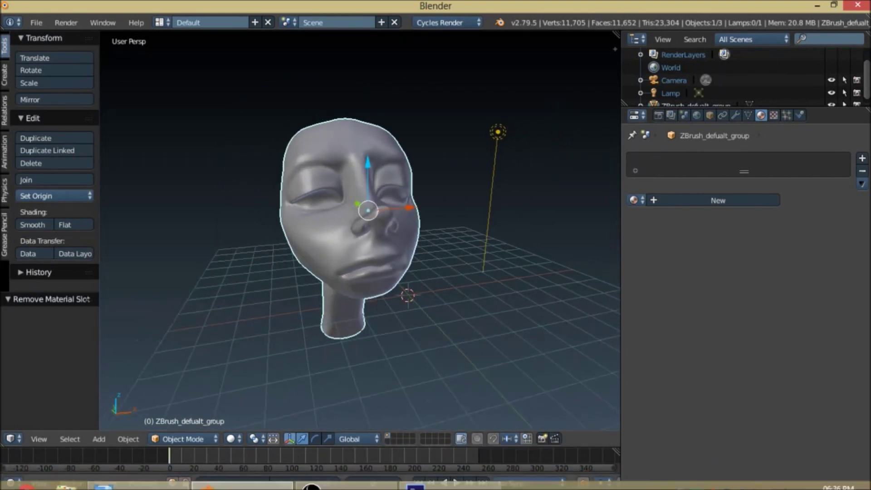
- Paint a large beige skin blob near the canvas top-centre at 100% brush opacity
left_click(449, 480)
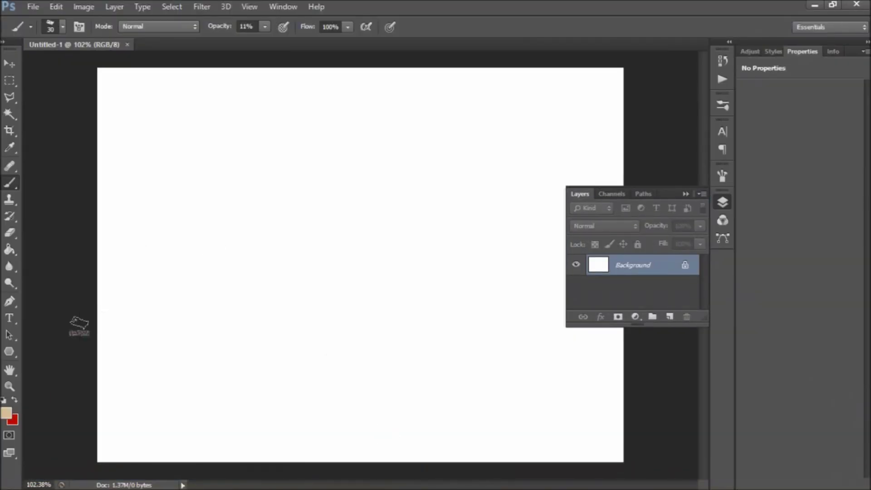
left_click(7, 412)
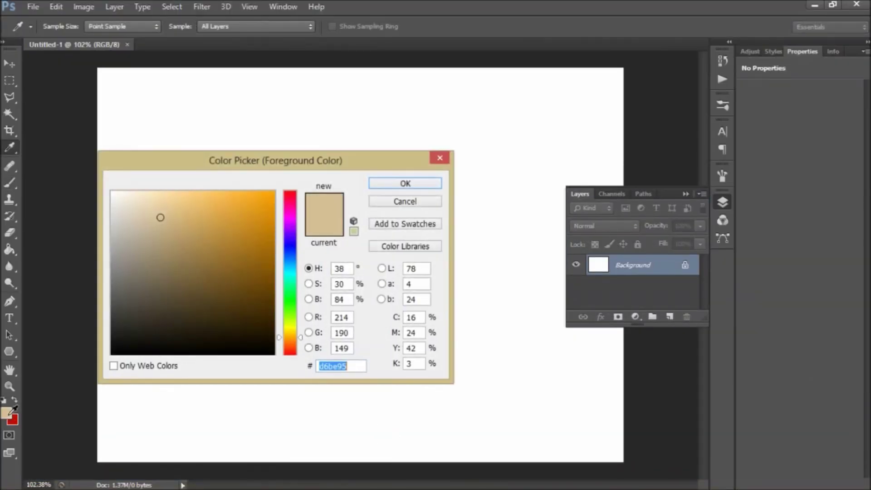
left_click(170, 220)
left_click(405, 183)
key("b")
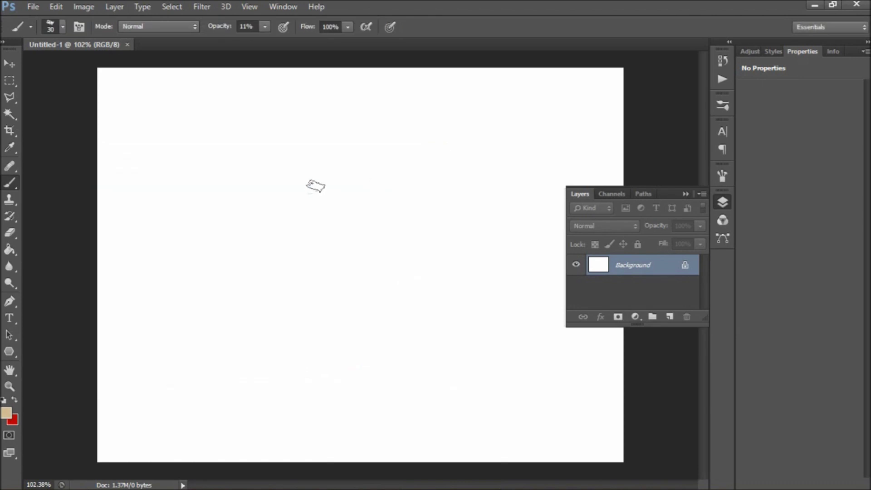
key("0")
mouse_move(318, 165)
left_mouse_down()
mouse_move(316, 193)
mouse_move(351, 205)
mouse_move(377, 186)
mouse_move(368, 203)
left_mouse_up()
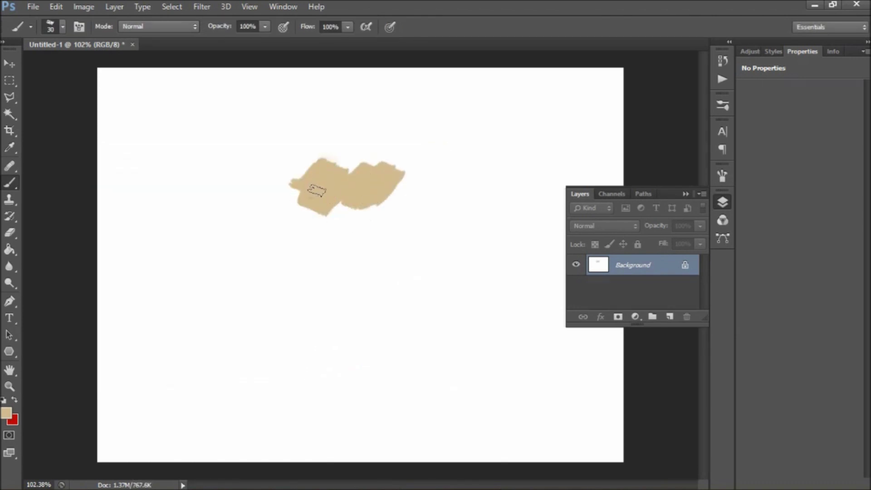
left_click_drag(316, 191, 399, 213)
- Pick a darker brown (#b58b62) and paint a band down the right side of the shape
left_click(6, 412)
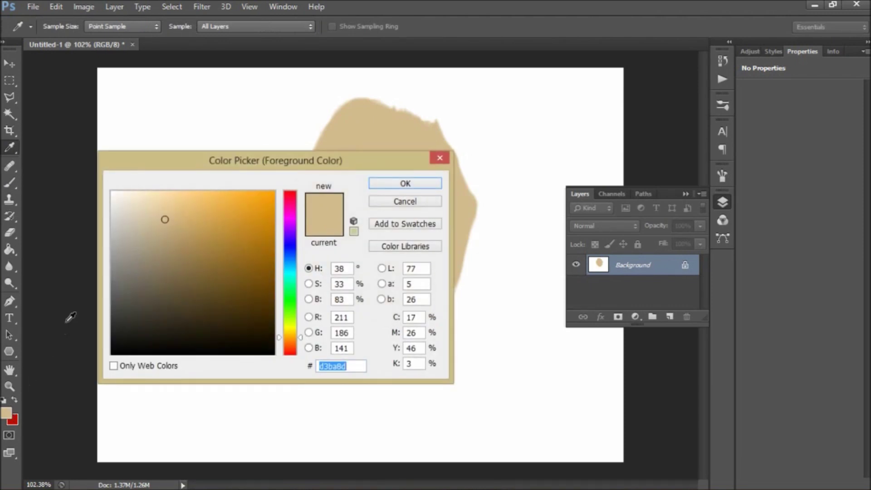
left_click(167, 222)
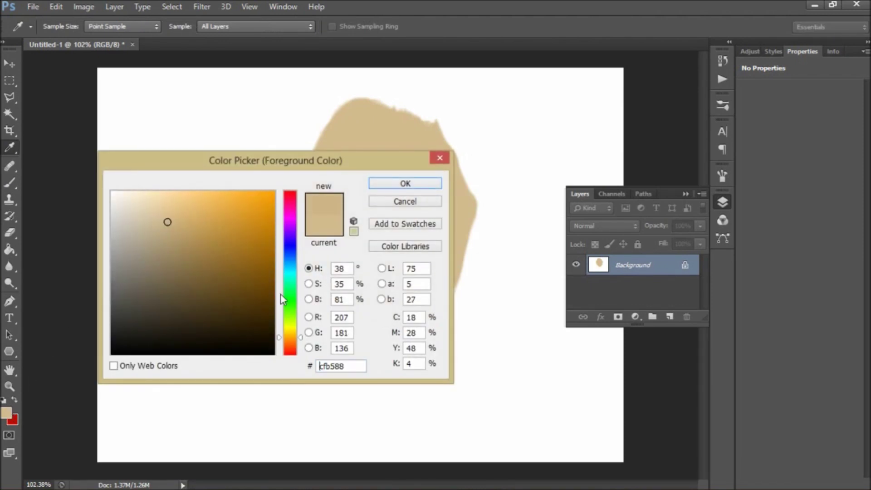
left_click_drag(286, 341, 280, 342)
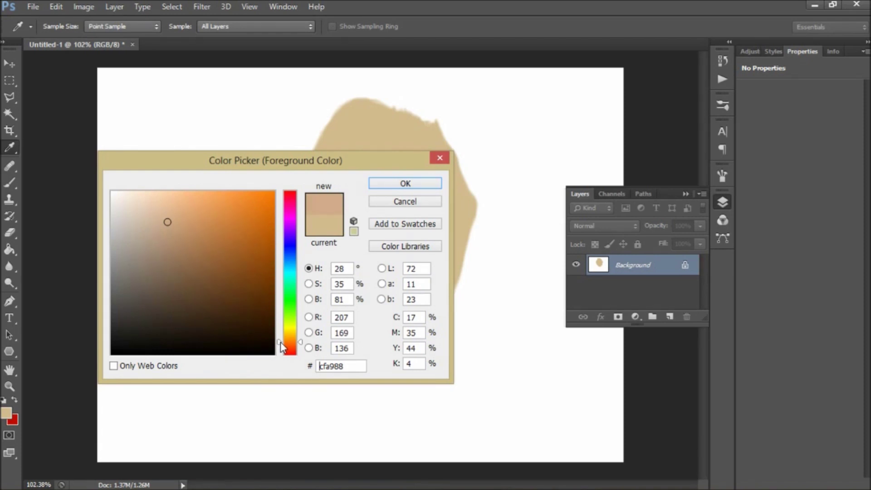
left_click_drag(280, 343, 280, 341)
left_click_drag(167, 222, 186, 239)
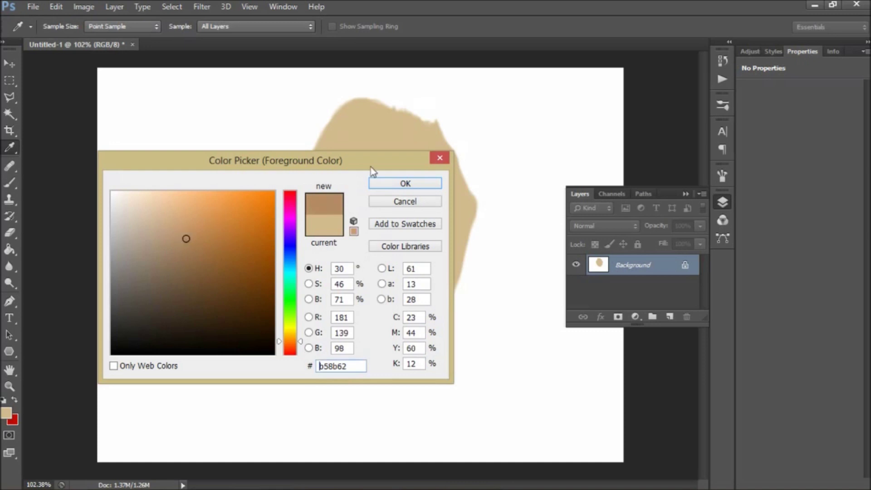
left_click(435, 186)
mouse_move(438, 142)
left_mouse_down()
mouse_move(422, 179)
mouse_move(450, 207)
mouse_move(414, 237)
mouse_move(386, 309)
mouse_move(461, 266)
mouse_move(360, 320)
mouse_move(335, 311)
left_mouse_up()
scroll(395, 217, "up", 2, "alt")
left_click_drag(445, 119, 446, 135)
- Paint a lighter tan stroke along the edge of the brown shade
left_click(6, 413)
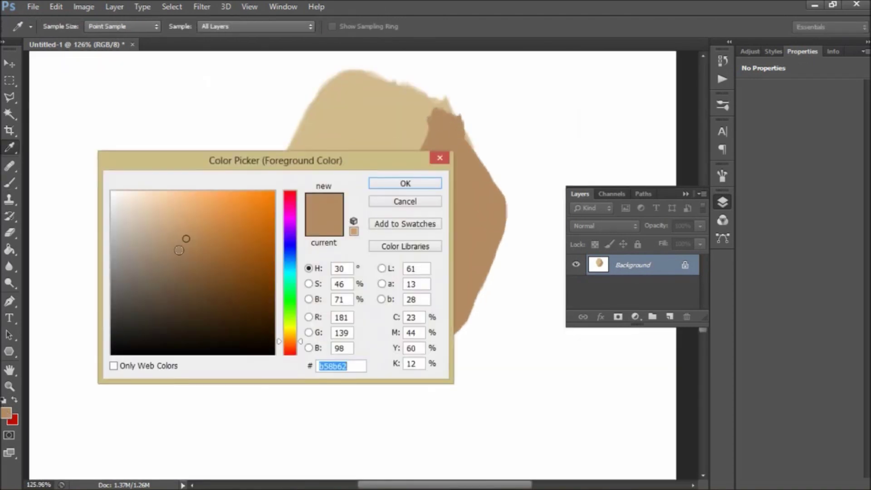
left_click(169, 222)
left_click(289, 337)
left_click(405, 183)
mouse_move(404, 153)
left_mouse_down()
mouse_move(422, 200)
mouse_move(381, 311)
left_mouse_up()
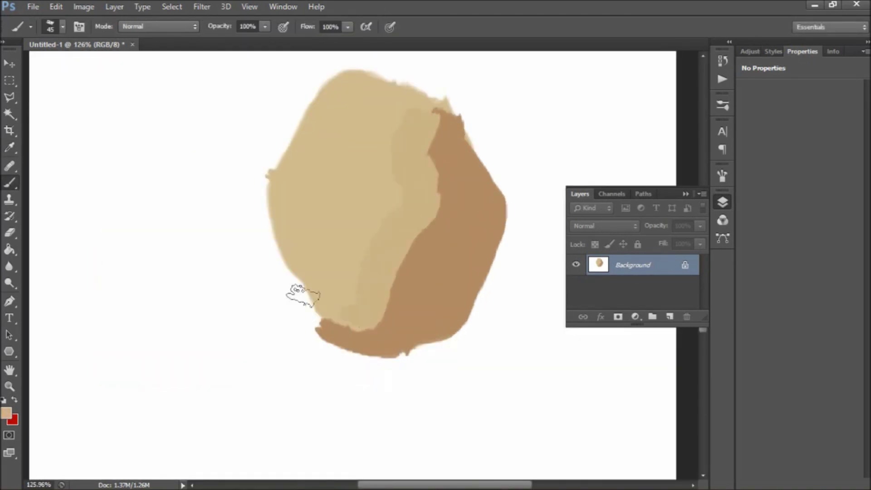
- With olive tan #b6a169 at brush size 30, paint eye-socket, nose, mouth and cheek shadows
left_click(6, 413)
left_click(179, 238)
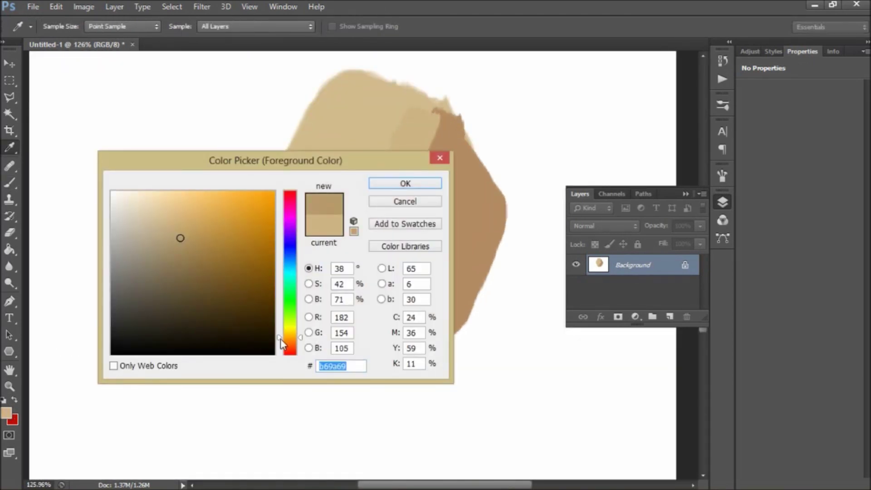
left_click_drag(285, 341, 285, 335)
left_click(400, 184)
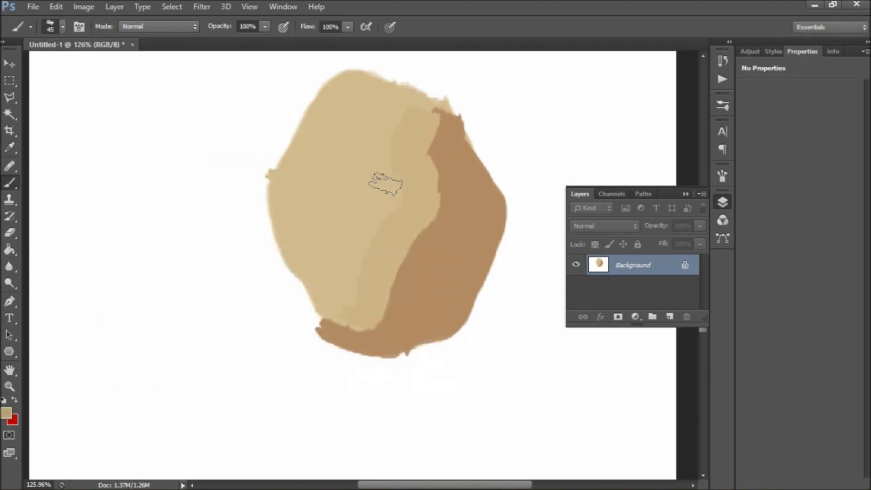
key("bracketleft")
key("bracketleft")
key("bracketleft")
mouse_move(358, 190)
left_mouse_down()
mouse_move(393, 191)
mouse_move(305, 222)
mouse_move(347, 243)
left_mouse_up()
mouse_move(336, 283)
left_mouse_down()
mouse_move(356, 281)
mouse_move(319, 277)
left_mouse_up()
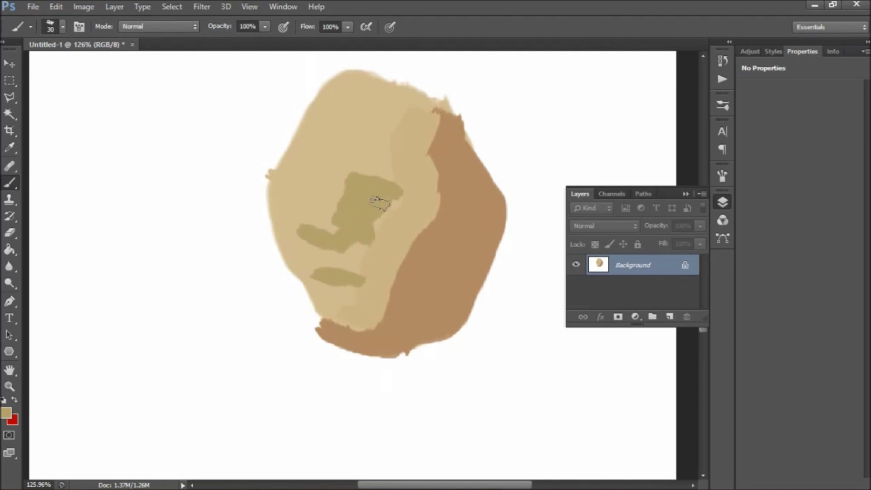
left_click_drag(413, 194, 410, 237)
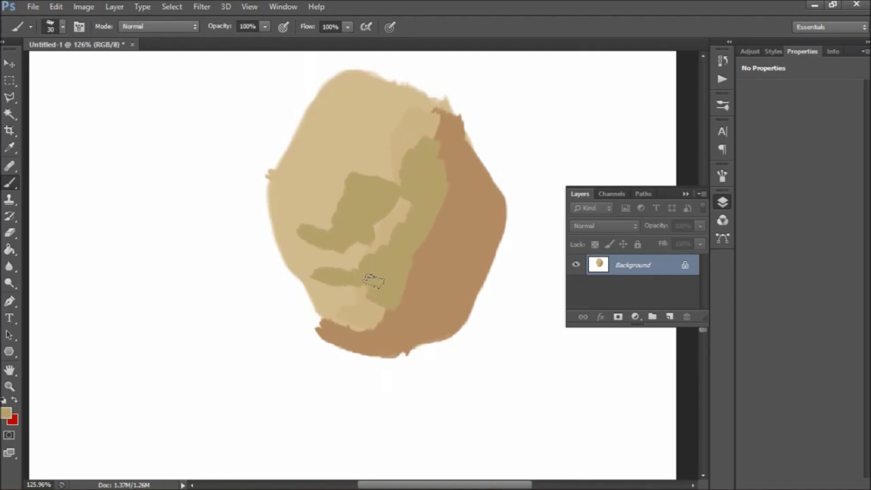
left_click_drag(368, 317, 371, 295)
scroll(338, 195, "up", 1)
left_click(7, 412)
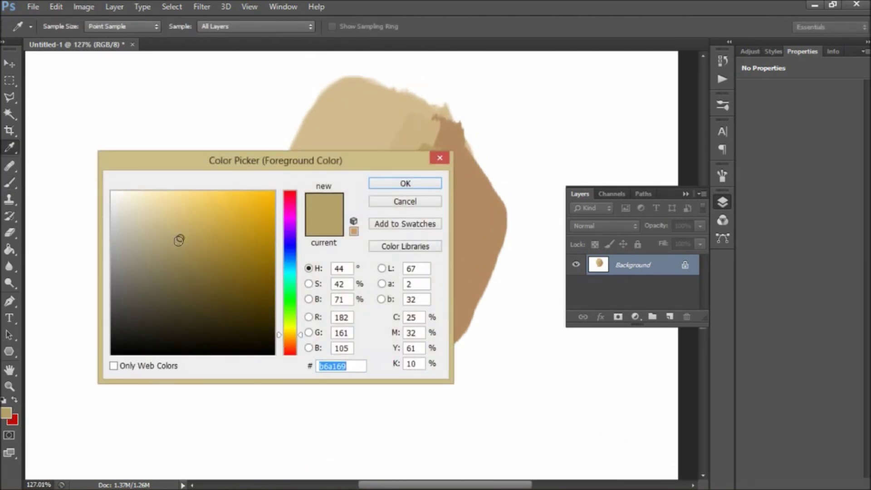
- Shrink the brush to 10 and paint grey-brown eye shapes
left_click_drag(179, 241, 166, 251)
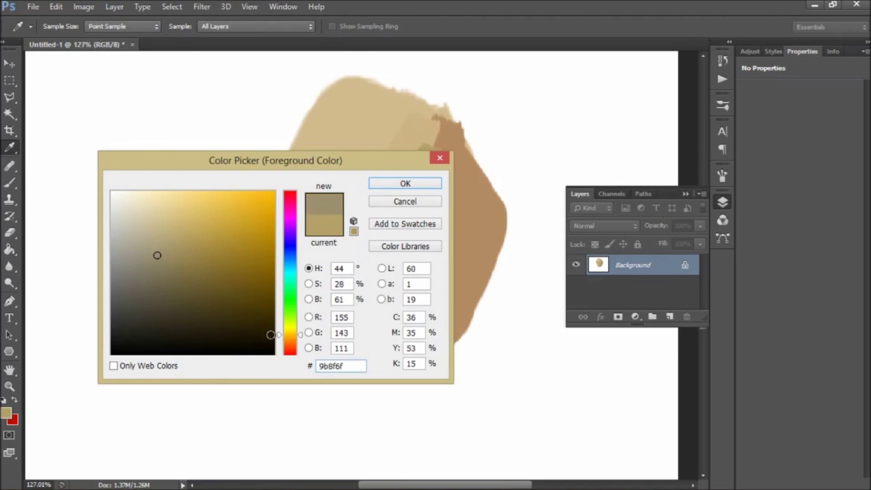
left_click(382, 188)
scroll(361, 216, "up", 4, "alt")
key("bracketleft")
key("bracketleft")
key("bracketleft")
key("bracketleft")
left_click_drag(365, 195, 381, 196)
key("ctrl+z")
left_click(8, 413)
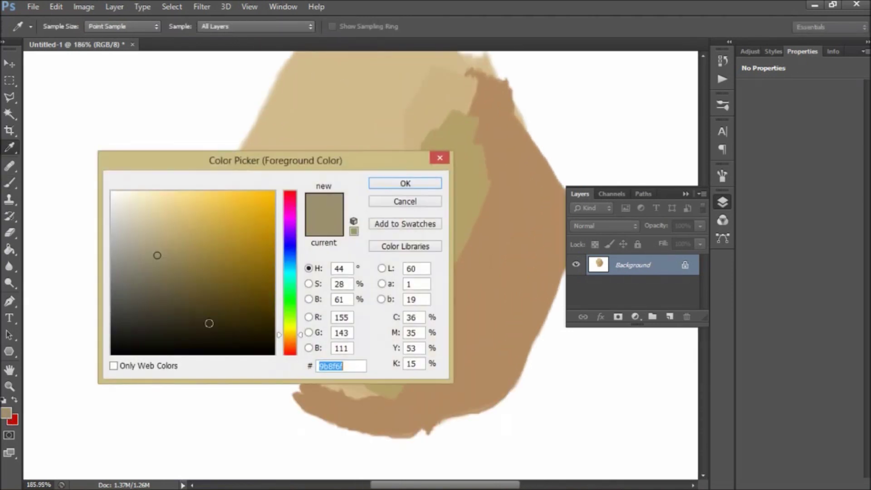
left_click_drag(280, 336, 280, 340)
left_click(156, 261)
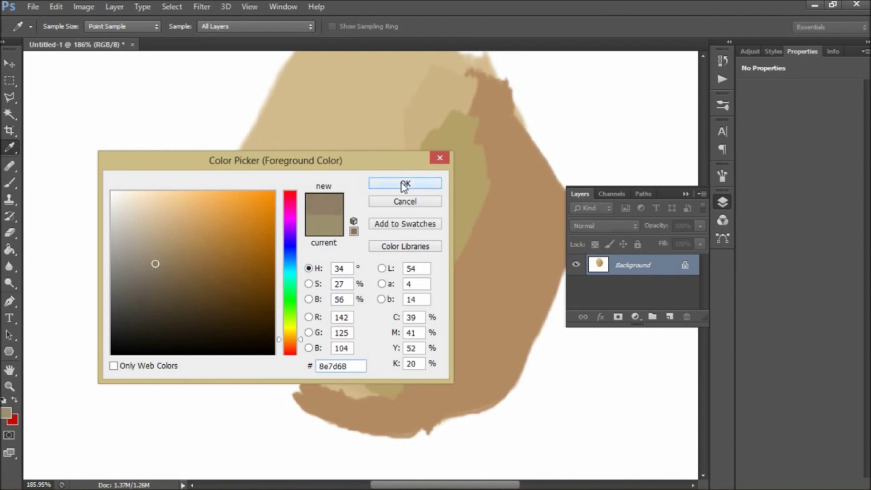
left_click(420, 184)
left_click_drag(355, 193, 395, 197)
scroll(363, 191, "down", 3, "alt")
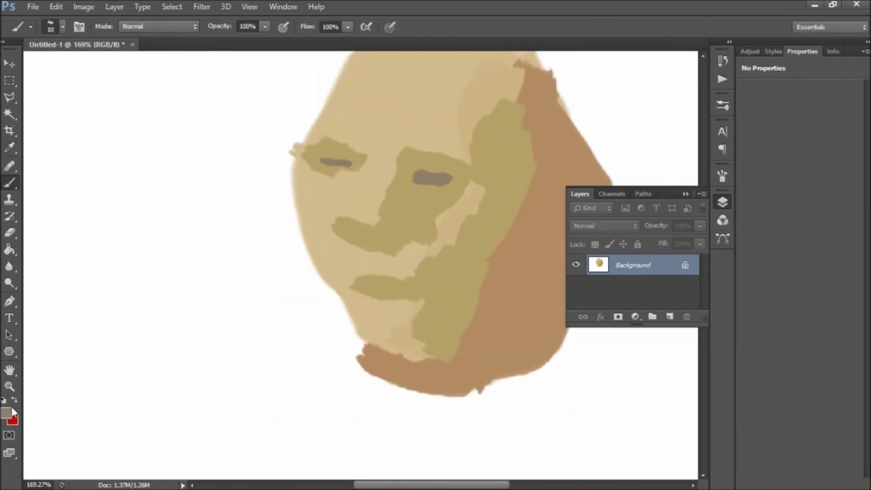
- Paint a pale tan highlight on the forehead
left_click(6, 412)
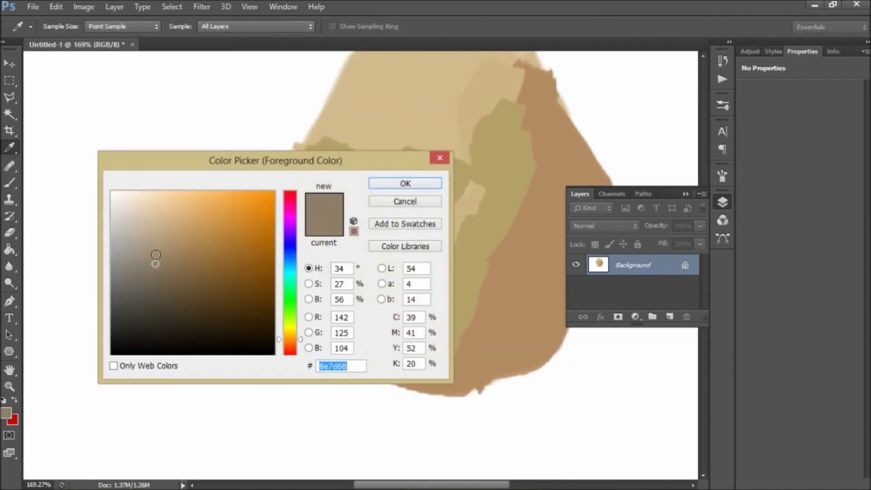
mouse_move(156, 255)
left_mouse_down()
mouse_move(113, 206)
mouse_move(137, 206)
left_mouse_up()
left_click(405, 183)
scroll(363, 191, "down", 6, "alt")
left_click_drag(338, 153, 347, 145)
scroll(315, 206, "up", 4, "alt")
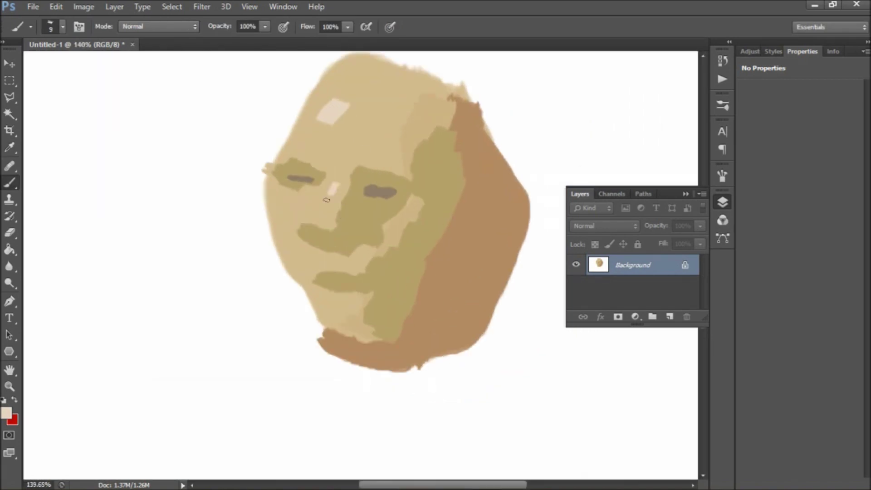
scroll(444, 272, "up", 3, "alt")
scroll(163, 264, "down", 3, "alt")
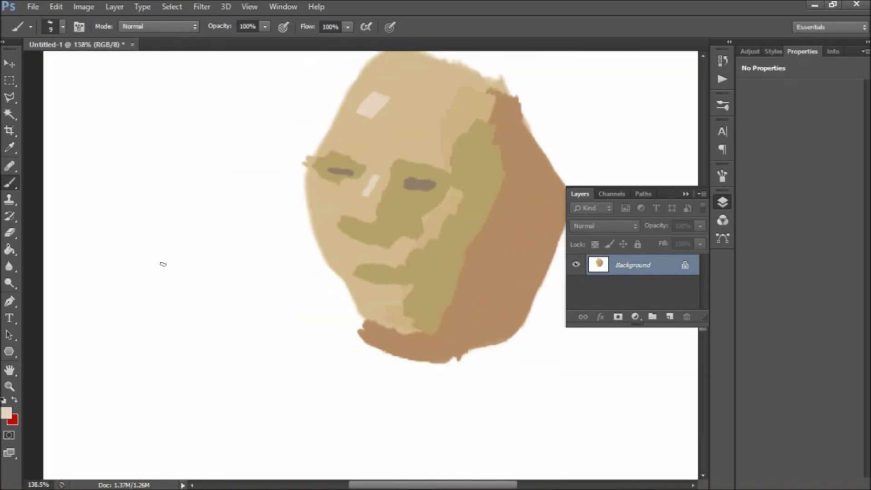
- Switch to a darker brown for the nose and lips, undoing a stray stroke beside the eye
left_click(3, 414)
left_click_drag(244, 151, 227, 223)
left_click(131, 270)
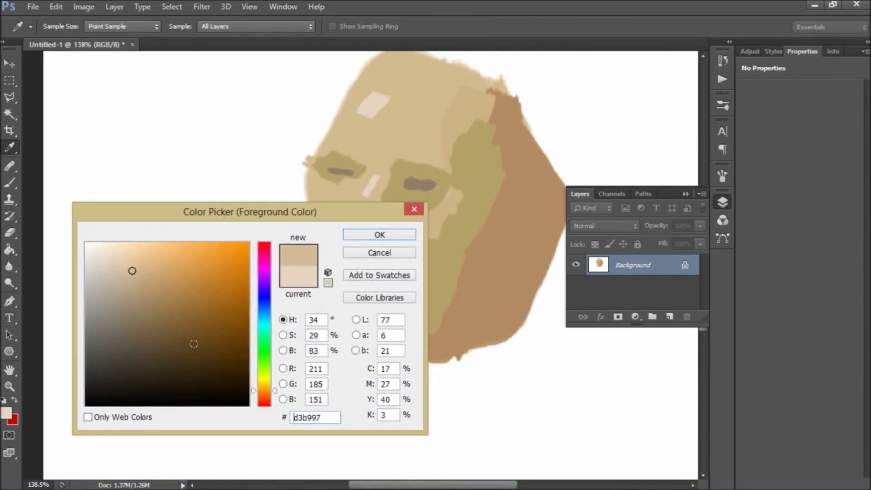
left_click_drag(254, 391, 255, 387)
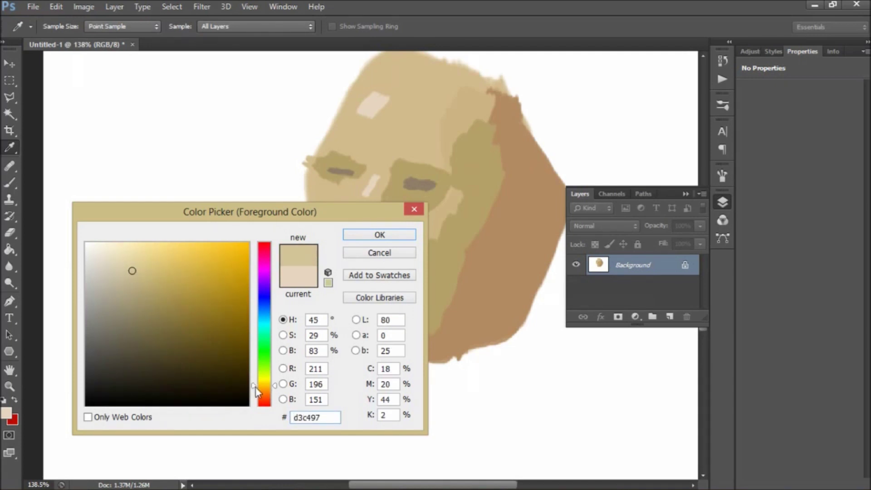
left_click_drag(255, 386, 256, 396)
left_click(160, 295)
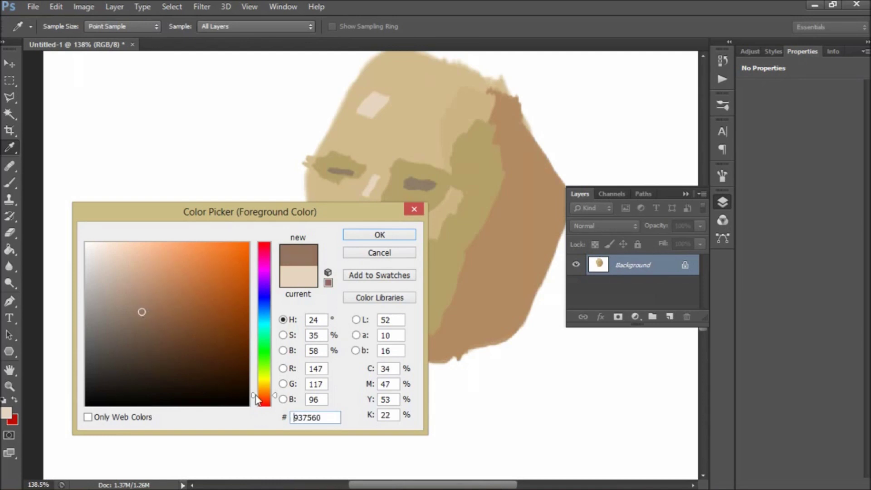
left_click(377, 235)
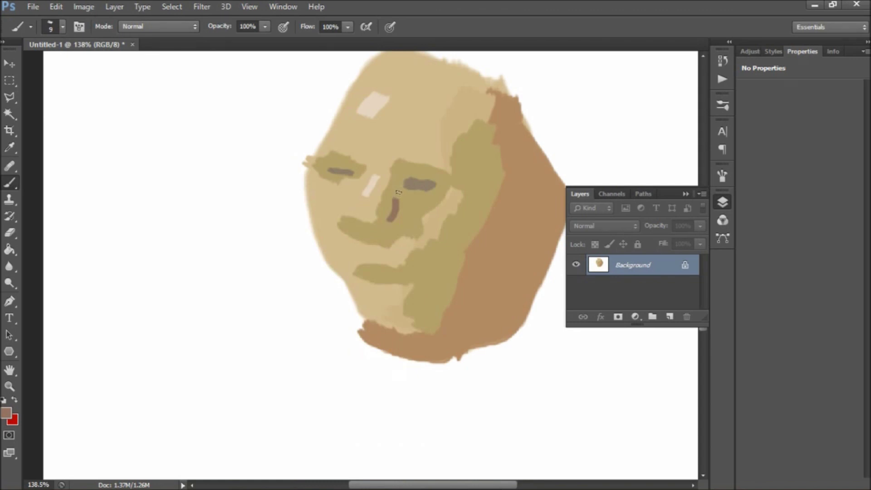
scroll(436, 202, "down", 2, "alt")
scroll(432, 216, "up", 2, "alt")
key("ctrl+z")
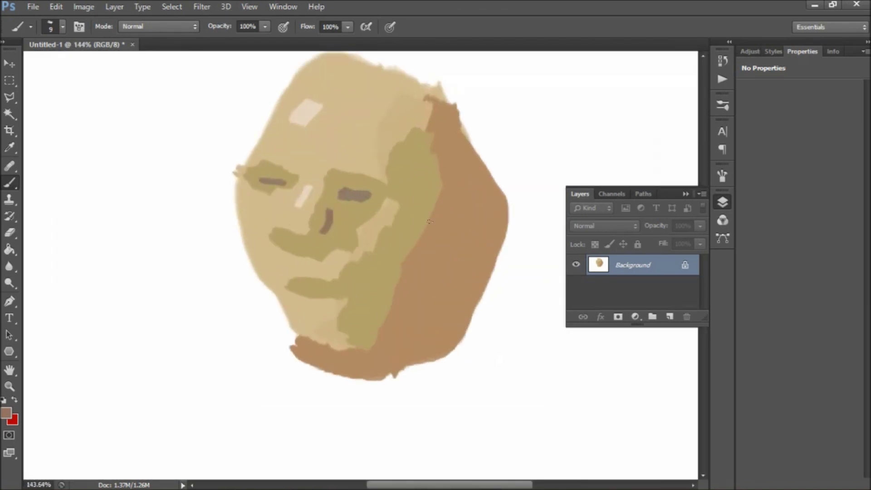
scroll(226, 301, "down", 3, "alt")
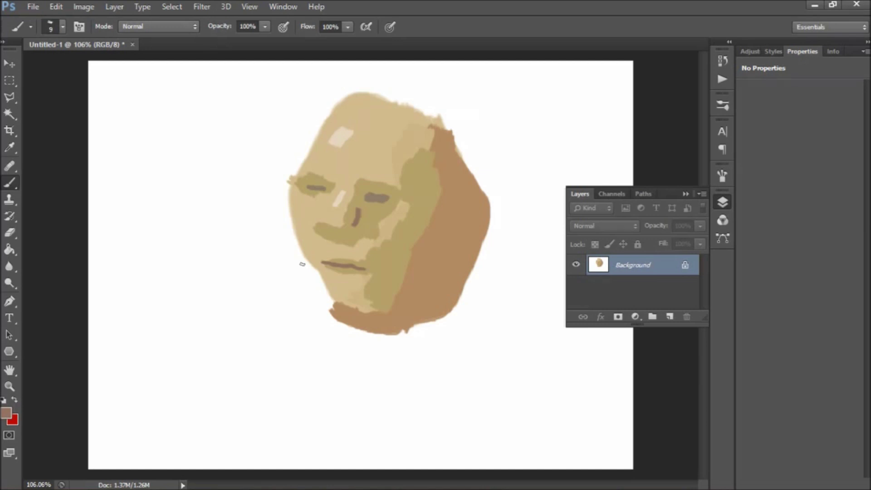
scroll(302, 264, "up", 2, "alt")
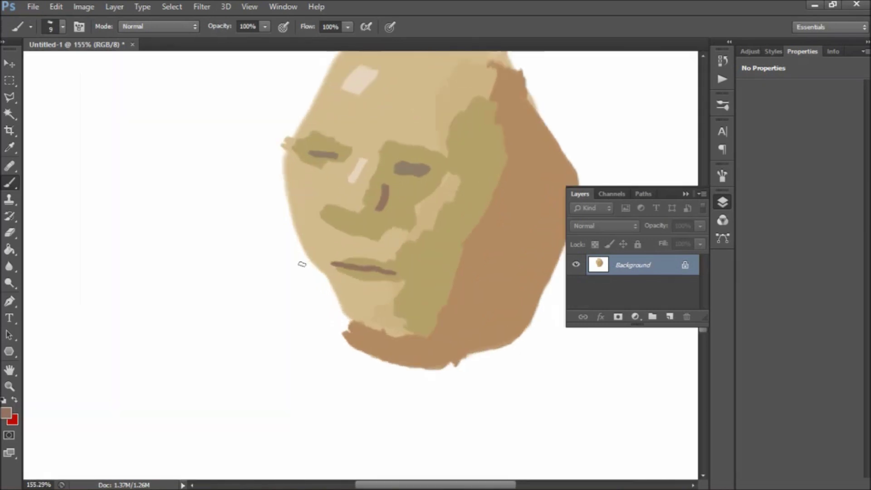
scroll(301, 267, "down", 3, "alt")
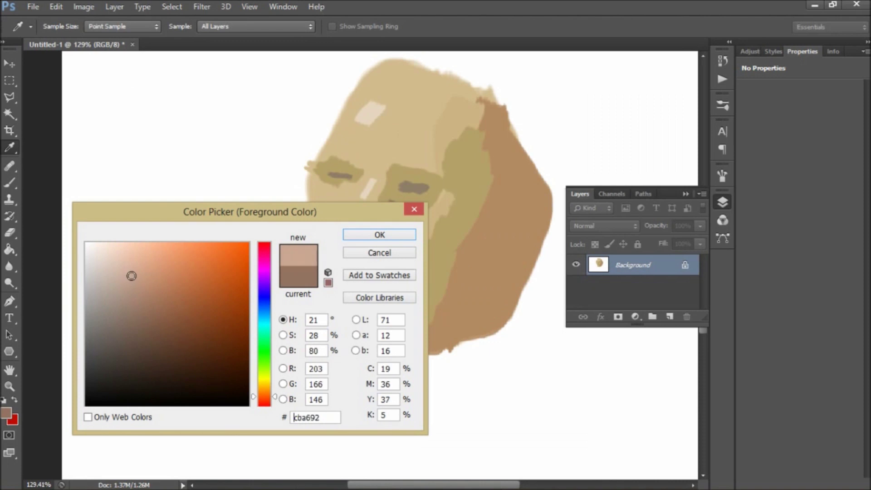
- Paint a pale green-yellow swatch beside the olive patch
left_click_drag(132, 276, 140, 291)
left_click_drag(256, 401, 257, 388)
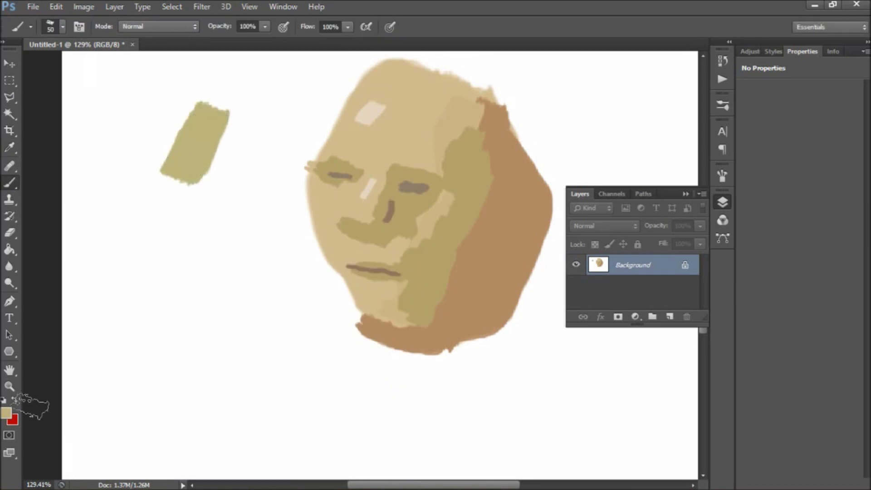
key("i")
left_click(5, 413)
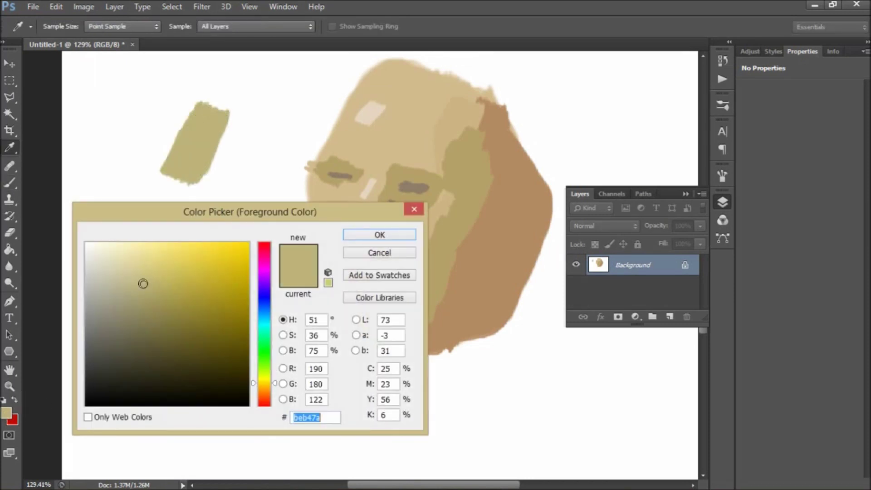
left_click_drag(143, 284, 127, 269)
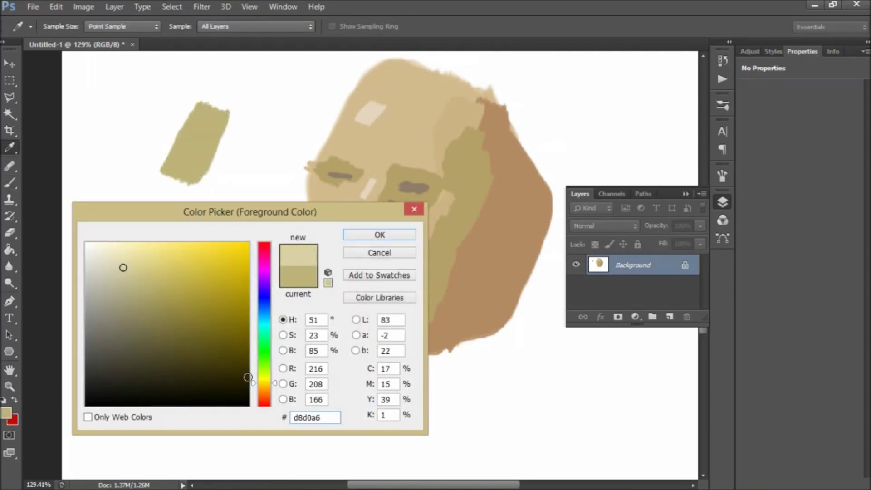
left_click_drag(254, 384, 255, 379)
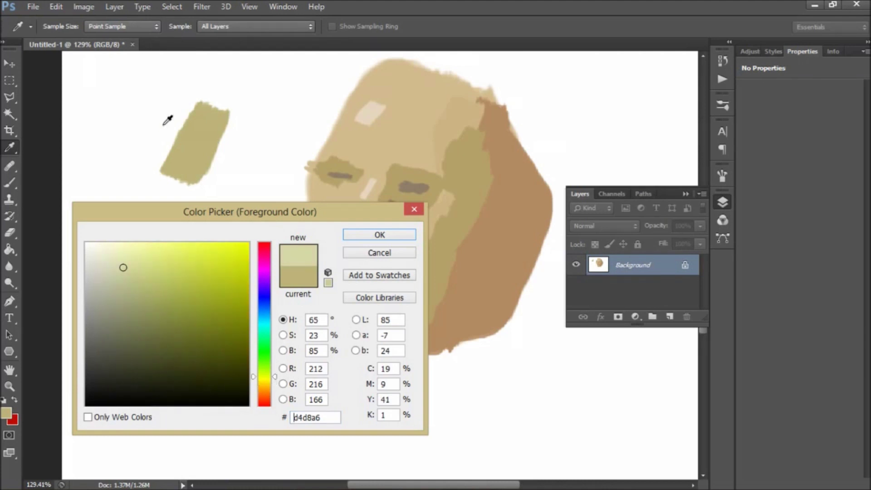
left_click(365, 234)
key("b")
left_click_drag(175, 107, 154, 154)
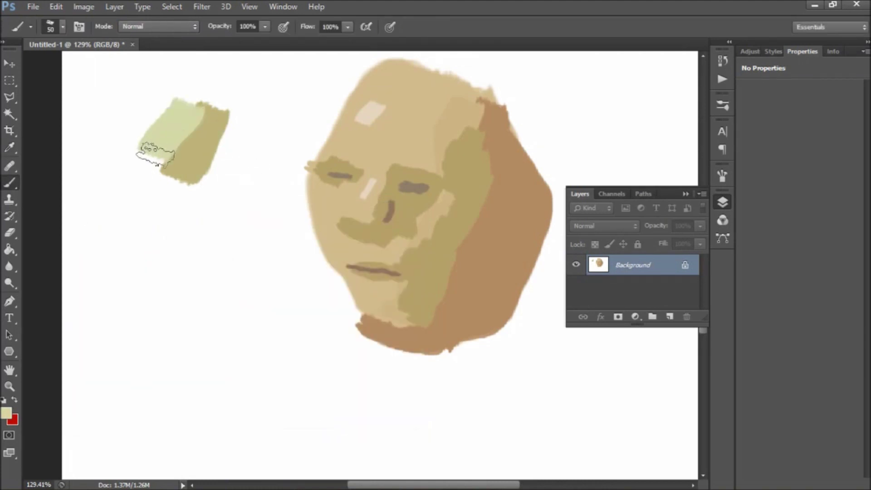
- Add a pale swatch on the left and a grey-brown swatch beside the brown one
left_click(6, 412)
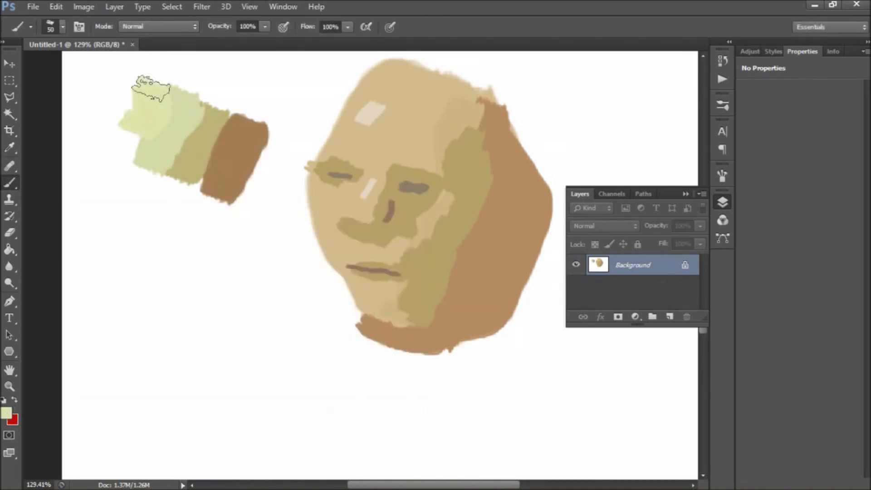
left_click(6, 412)
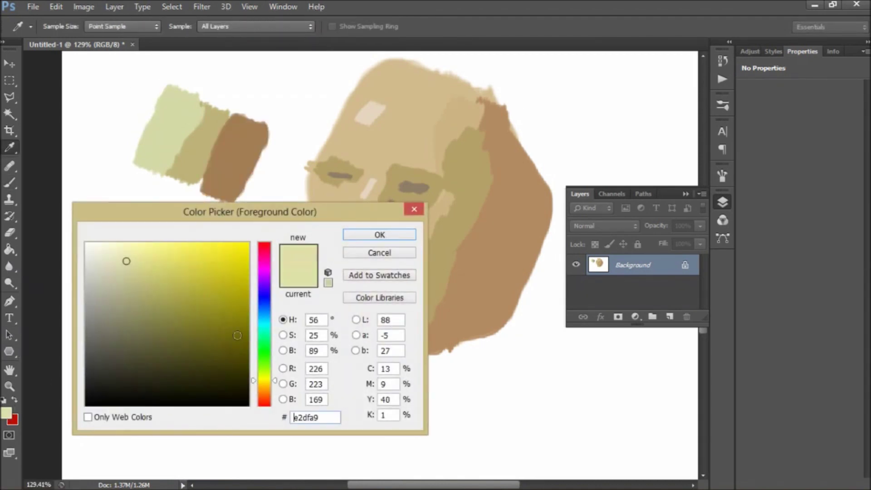
left_click_drag(112, 258, 120, 259)
left_click(392, 235)
left_click_drag(151, 97, 131, 133)
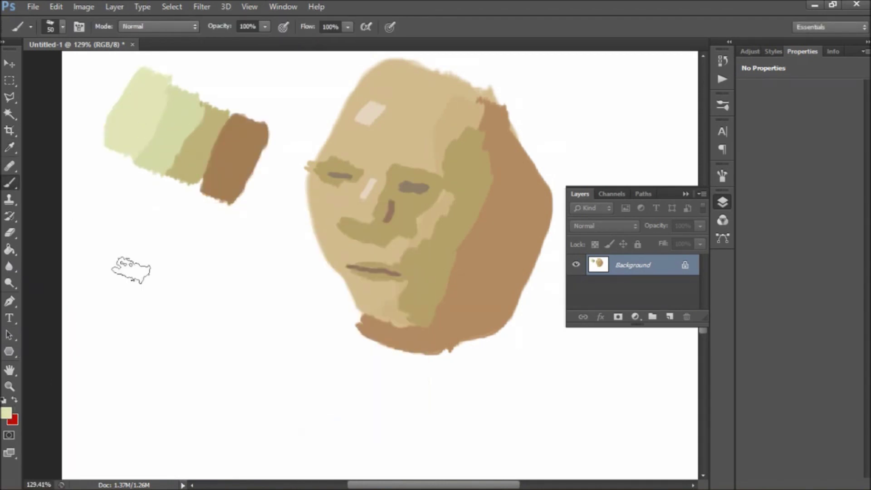
left_click(6, 412)
left_click(241, 139)
left_click_drag(165, 299, 144, 326)
left_click(350, 237)
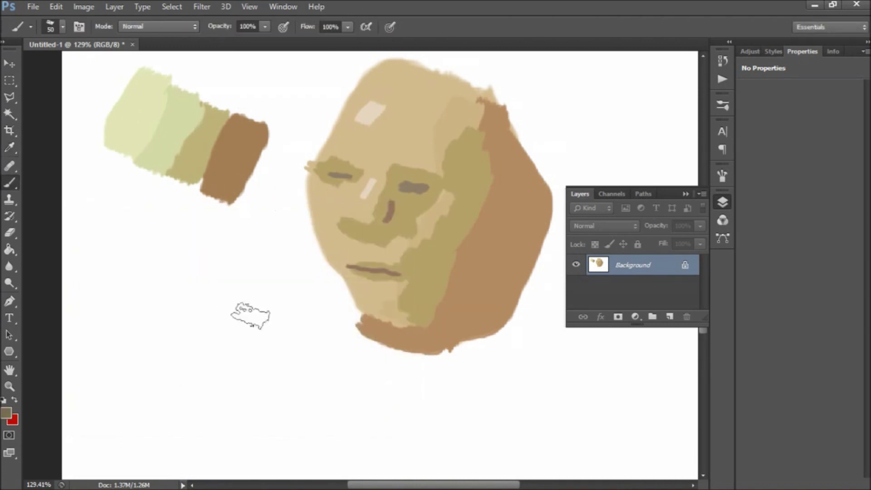
left_click(6, 411)
left_click(137, 322)
left_click(373, 236)
left_click_drag(252, 199, 284, 144)
scroll(344, 200, "up", 1, "alt")
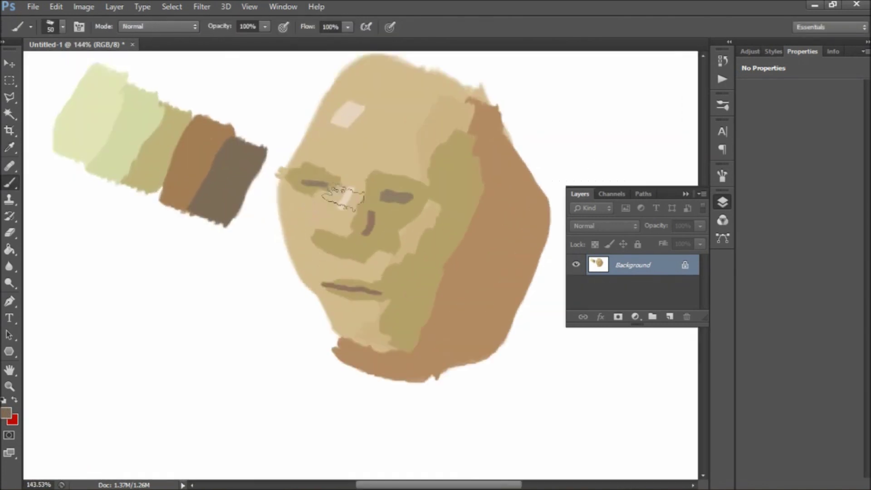
scroll(338, 195, "down", 2, "alt")
- Copy the five colour swatches into a new clipboard-sized document
key("m")
left_click_drag(123, 97, 287, 266)
key("ctrl+c")
left_click(33, 7)
left_click(37, 20)
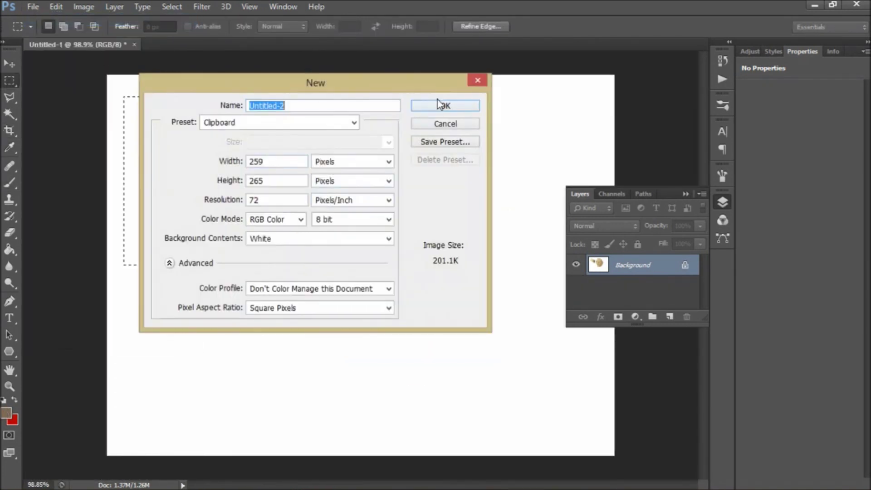
left_click(443, 103)
key("ctrl+v")
- Save the palette as JPEG 'skin palette' on the Desktop, then close Photoshop
key("ctrl+0")
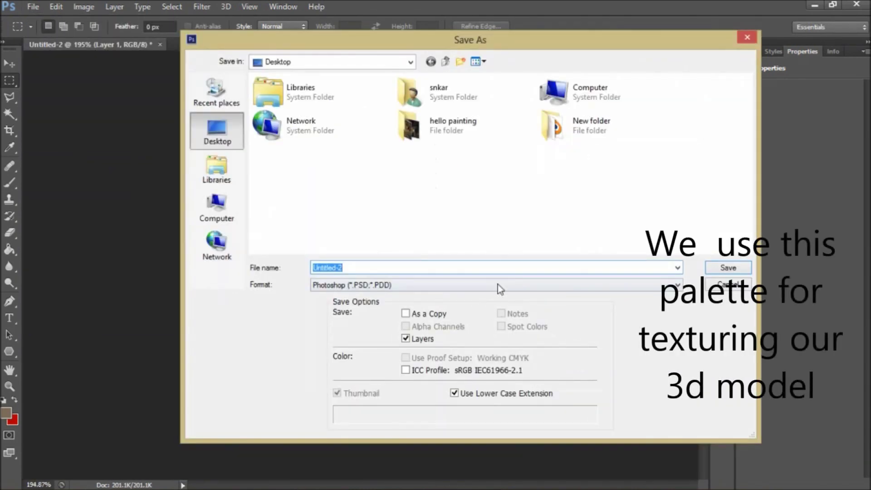
left_click(497, 285)
left_click(374, 376)
left_click(365, 268)
type("skin palette")
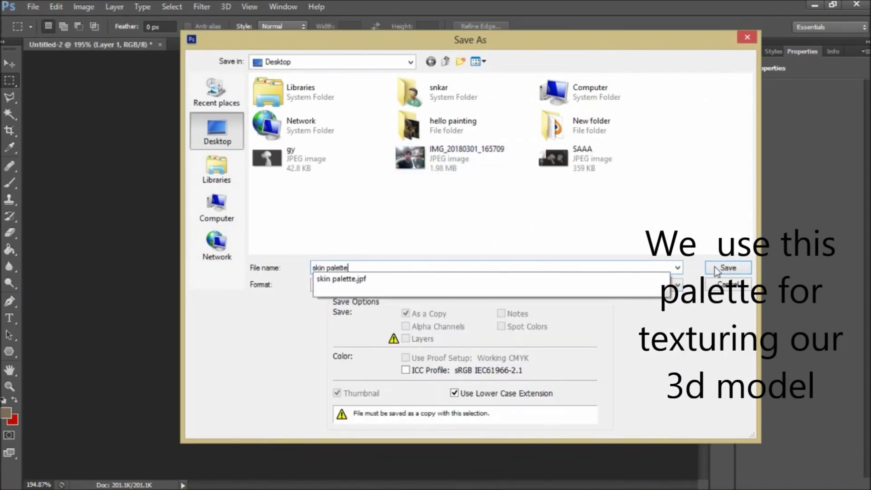
left_click(728, 268)
left_click(306, 109)
left_click(857, 5)
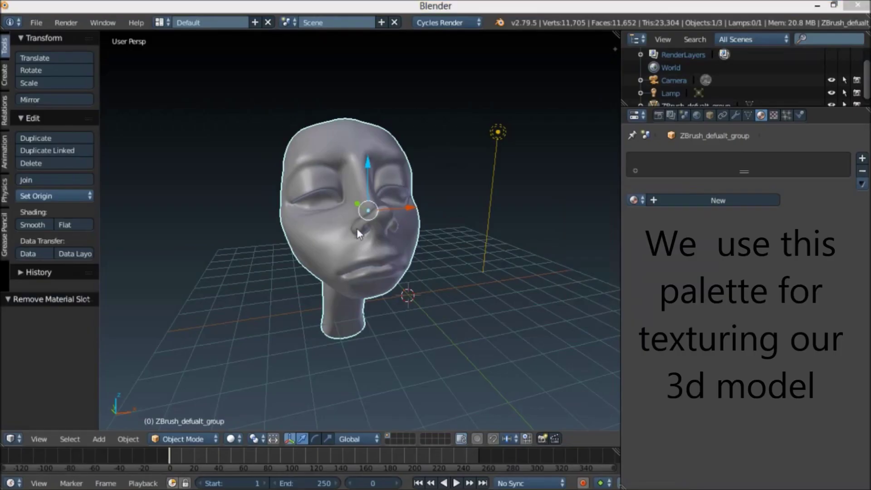
- Set the plane material's Color to an Image Texture and browse for the palette image
scroll(379, 189, "down", 5)
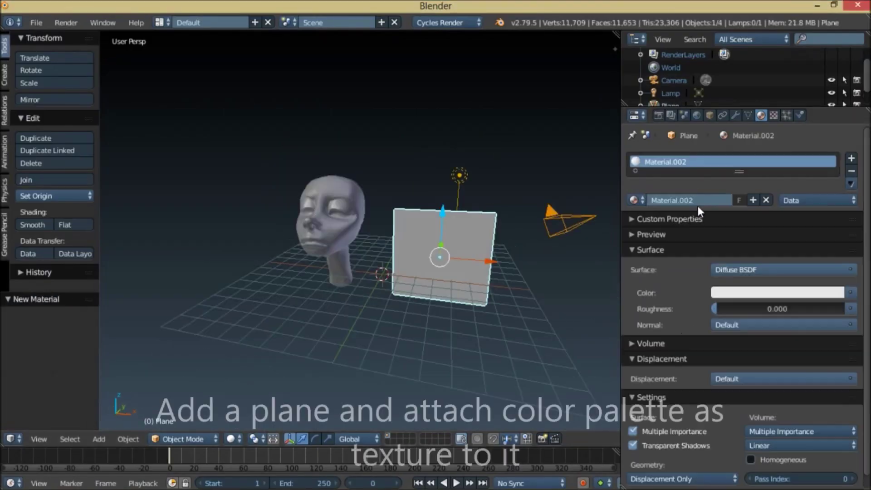
left_click(851, 293)
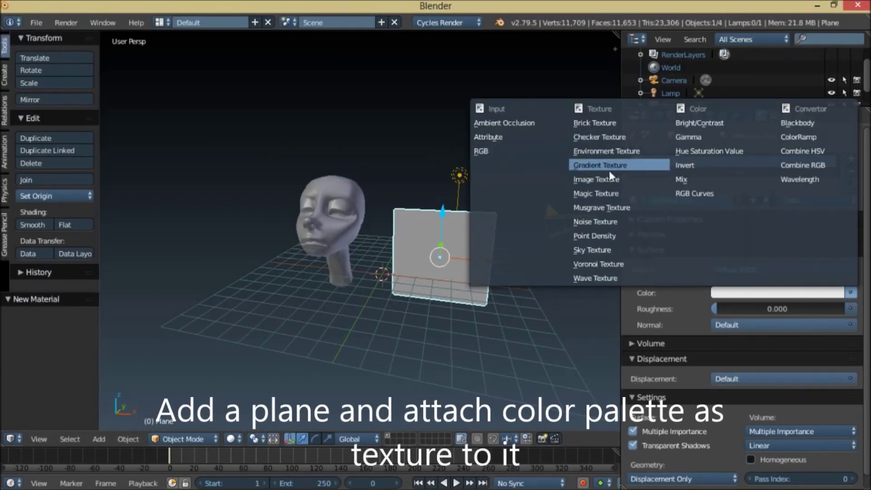
left_click(852, 293)
left_click(596, 180)
left_click(800, 311)
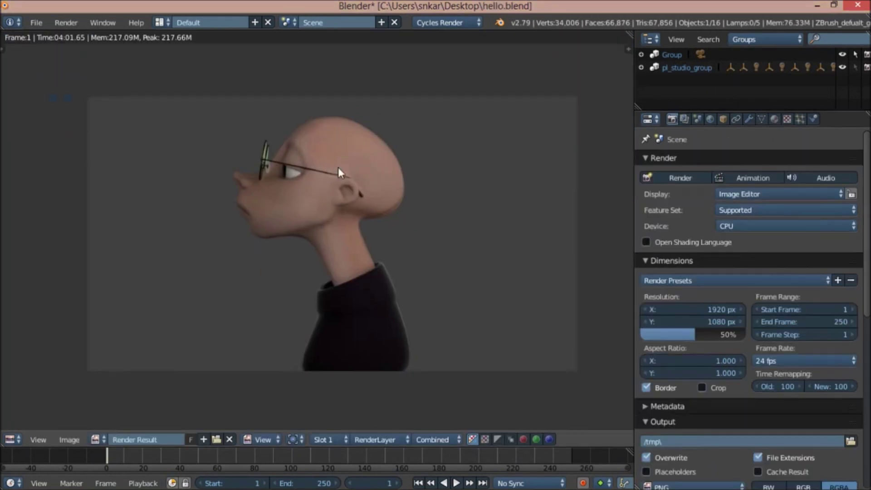
- Switch the render result area to the 3D View and centre the bald character's head
scroll(355, 167, "up", 1)
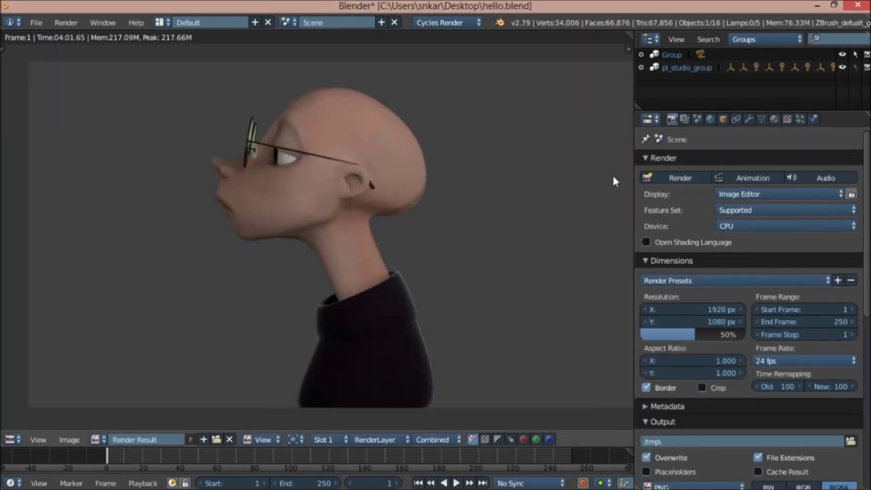
left_click_drag(634, 179, 742, 182)
scroll(561, 221, "down", 1)
middle_click_drag(539, 208, 507, 207)
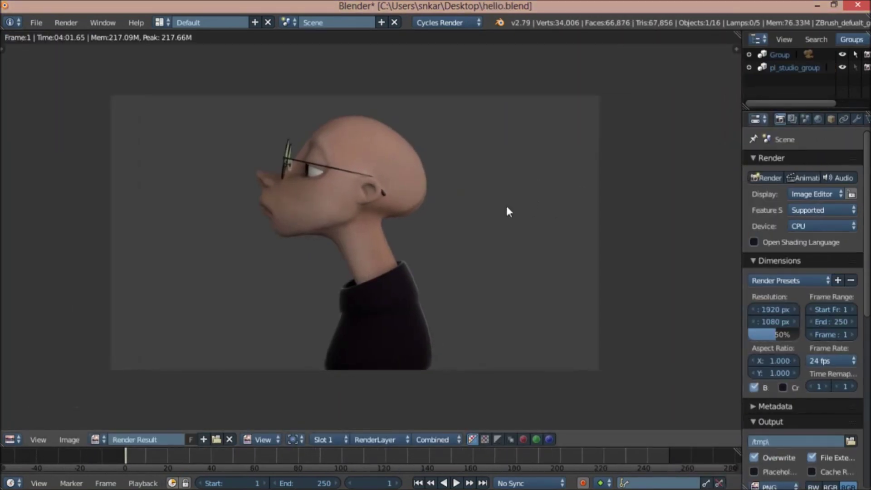
scroll(507, 203, "up", 1)
left_click(13, 439)
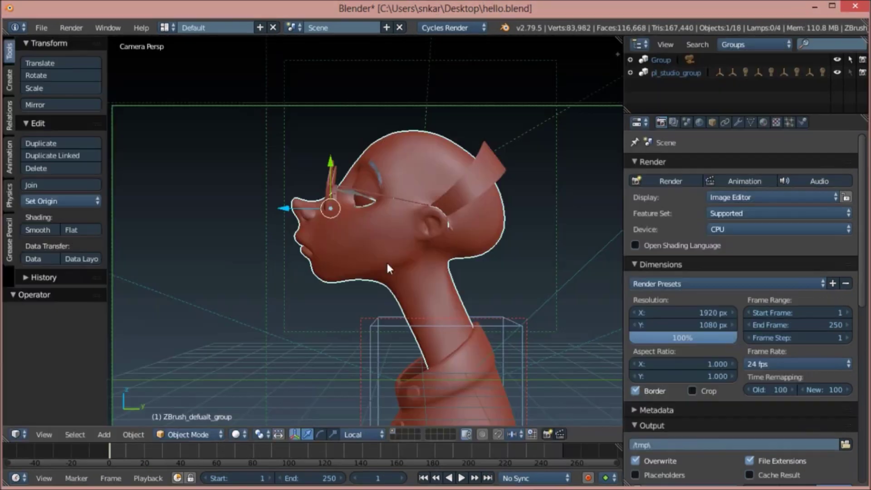
scroll(388, 268, "up", 2)
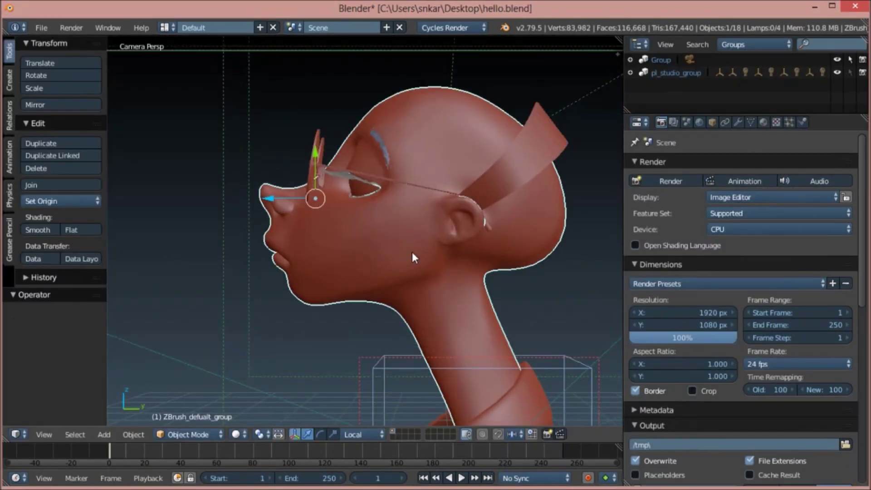
middle_click_drag(382, 273, 332, 255, "shift")
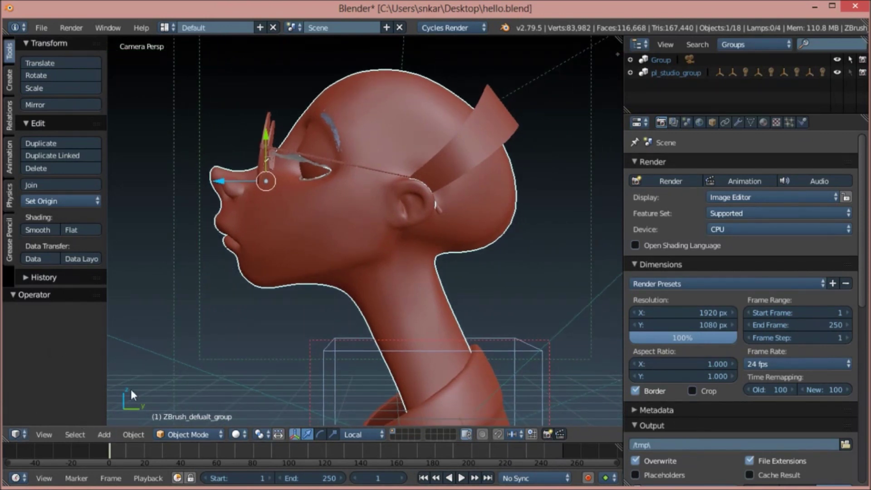
left_click(19, 435)
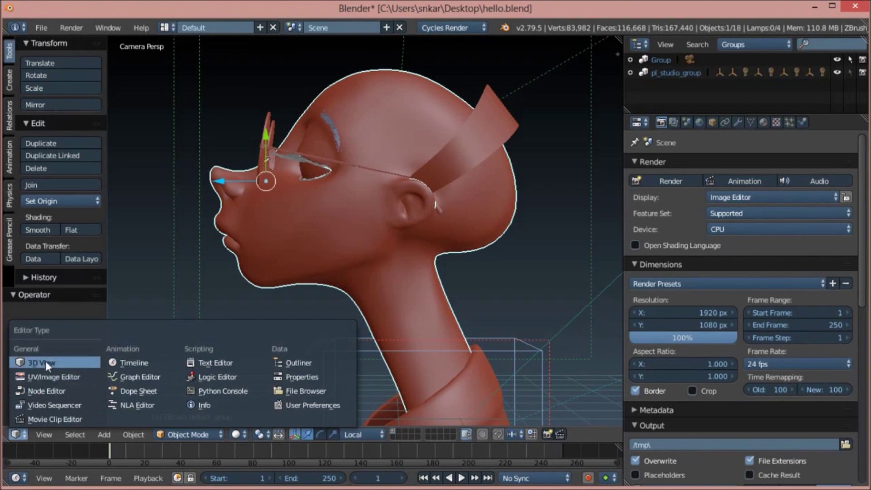
- Show the head material in the Node Editor, revealing the Mix, RGB Curves and RGB nodes
left_click(48, 390)
scroll(272, 137, "up", 2)
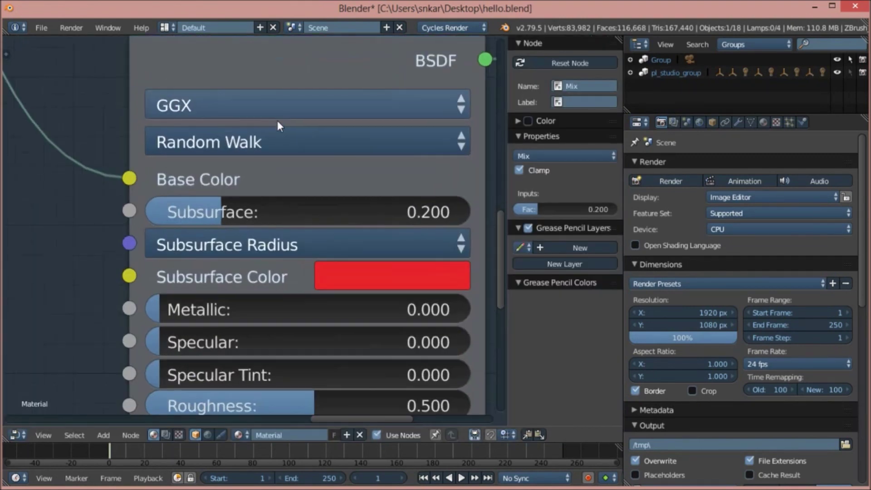
scroll(277, 124, "down", 5)
left_click(765, 121)
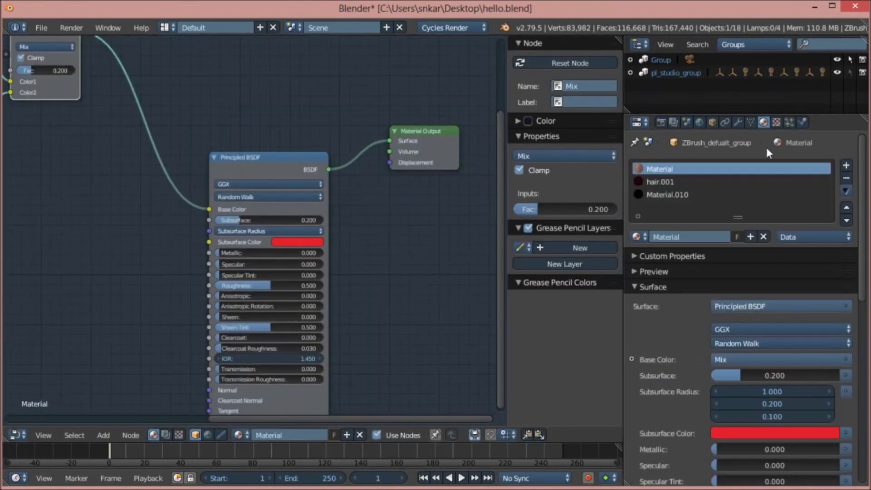
scroll(233, 184, "up", 5)
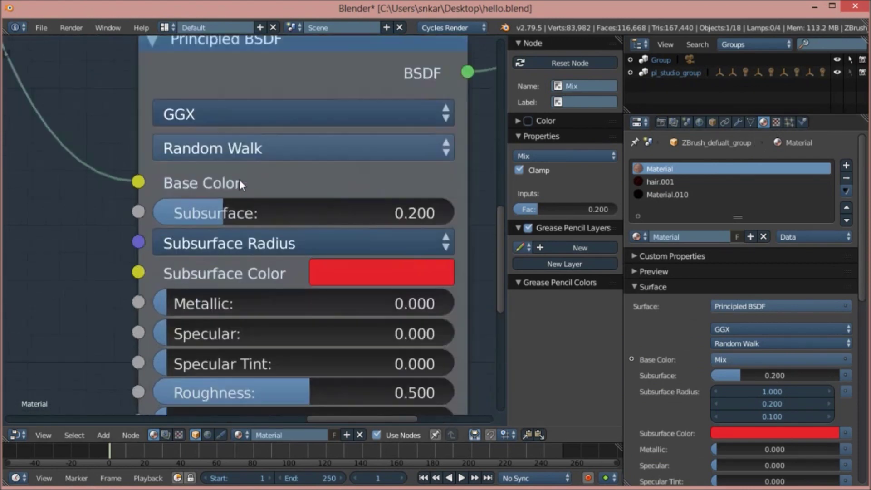
scroll(249, 143, "down", 4)
middle_click_drag(312, 159, 211, 132)
scroll(263, 124, "down", 2)
scroll(263, 123, "up", 4)
scroll(211, 122, "down", 10)
middle_click_drag(231, 80, 366, 168)
scroll(185, 90, "down", 6)
middle_click_drag(186, 90, 330, 131)
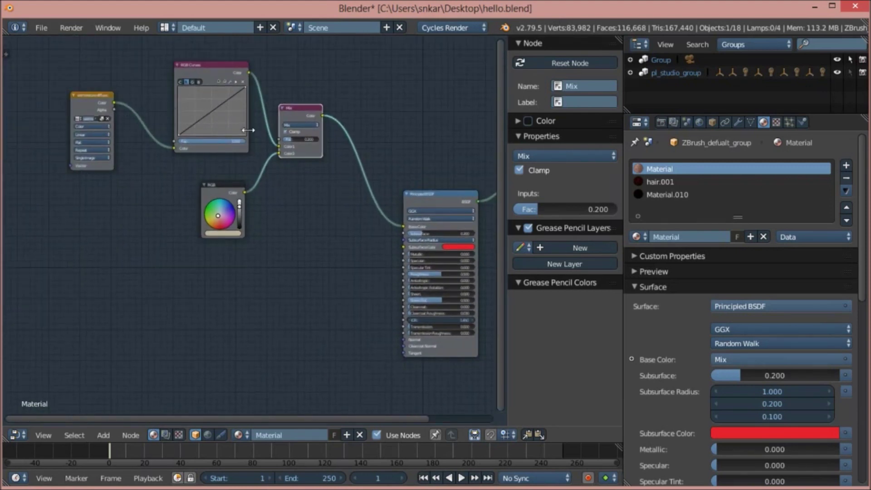
- Centre on the Principled BSDF and try Specular at about 0.5, returning it to 0.000
left_click(405, 226)
key("KP_Decimal")
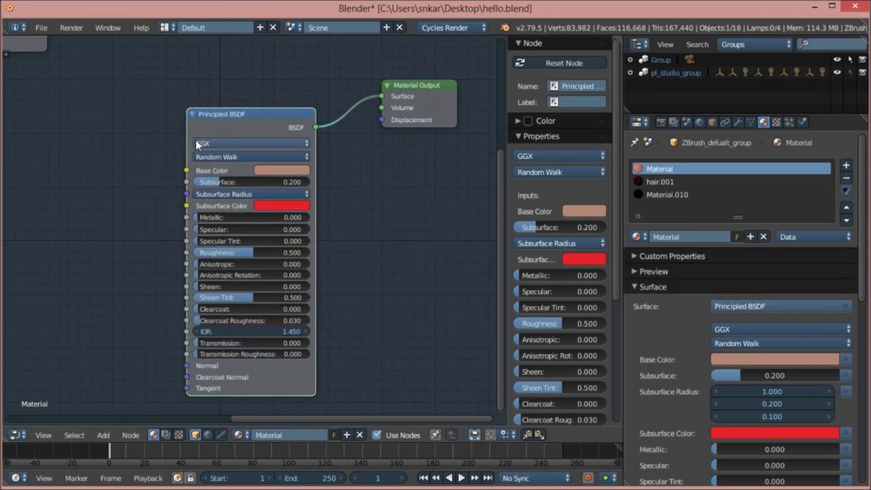
scroll(178, 149, "up", 3)
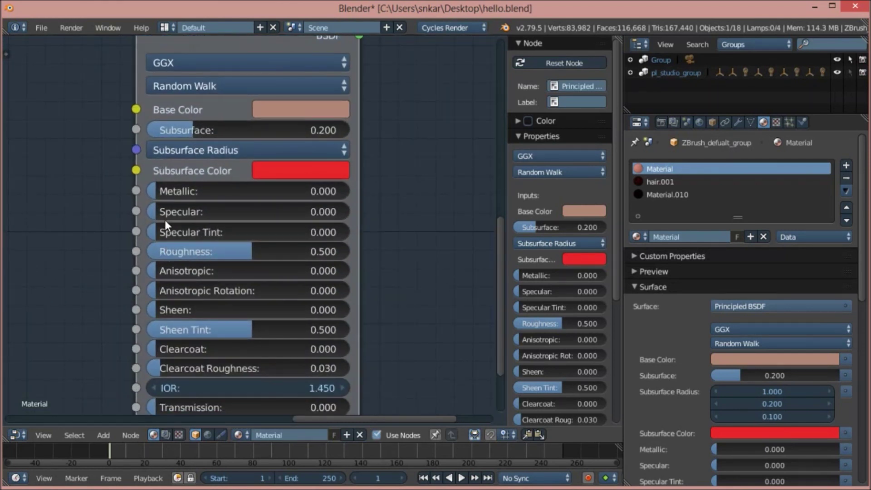
middle_click_drag(217, 250, 245, 223)
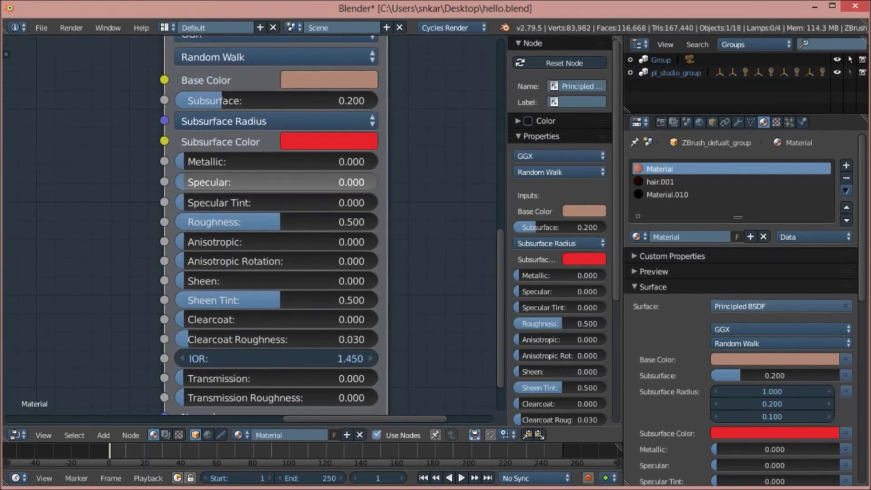
left_click_drag(204, 182, 286, 182)
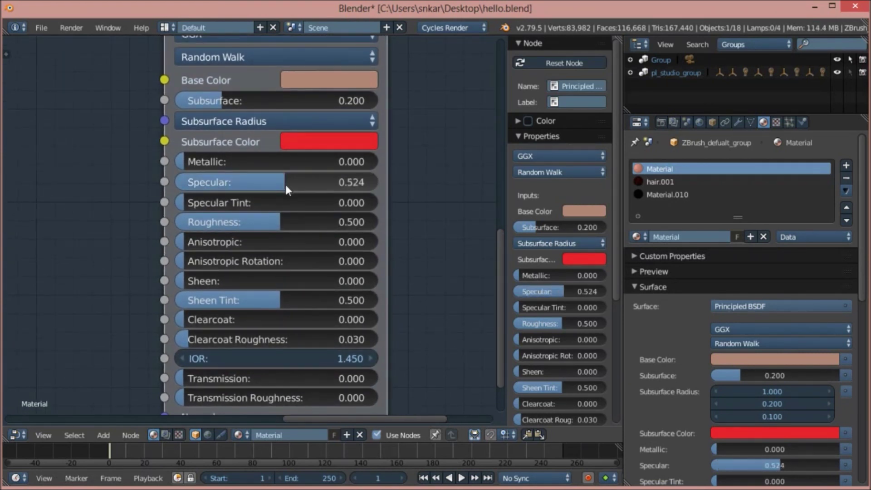
left_click_drag(285, 184, 183, 181)
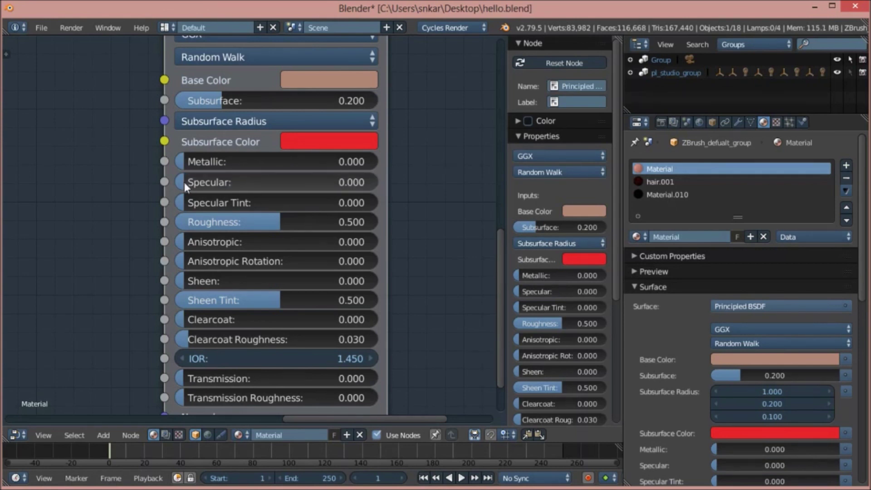
- Check the subsurface method choices, keeping Random Walk
scroll(182, 182, "down", 3)
mouse_move(395, 167)
middle_mouse_down()
mouse_move(364, 244)
mouse_move(402, 179)
middle_mouse_up()
scroll(364, 244, "down", 6)
scroll(402, 180, "up", 7)
middle_click_drag(355, 195, 330, 233)
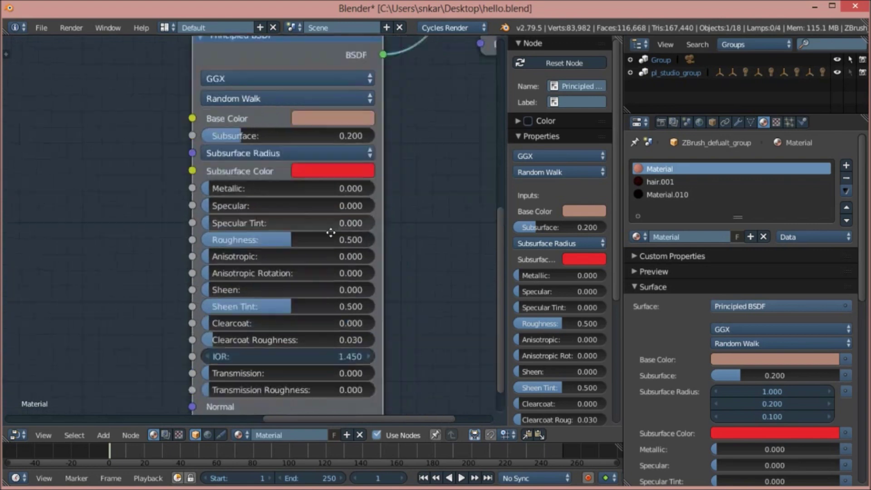
scroll(331, 233, "up", 3)
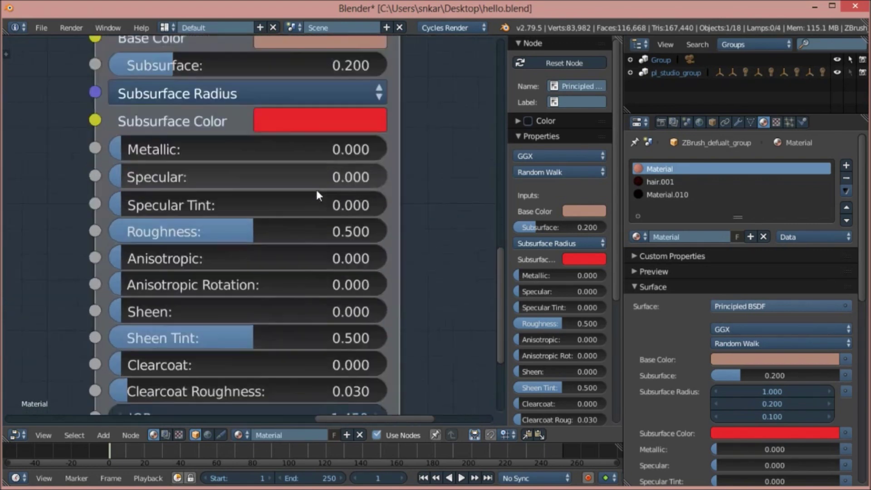
scroll(317, 191, "up", 1)
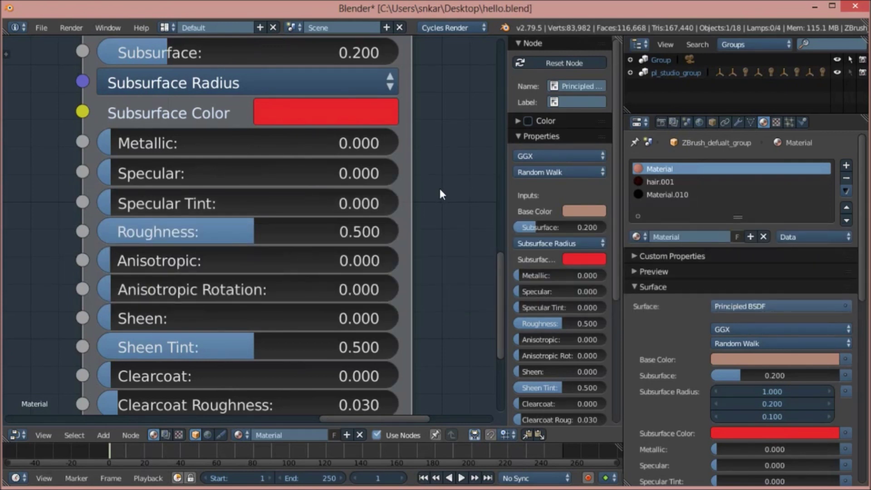
scroll(431, 189, "down", 1)
scroll(424, 189, "up", 2)
scroll(328, 194, "down", 3)
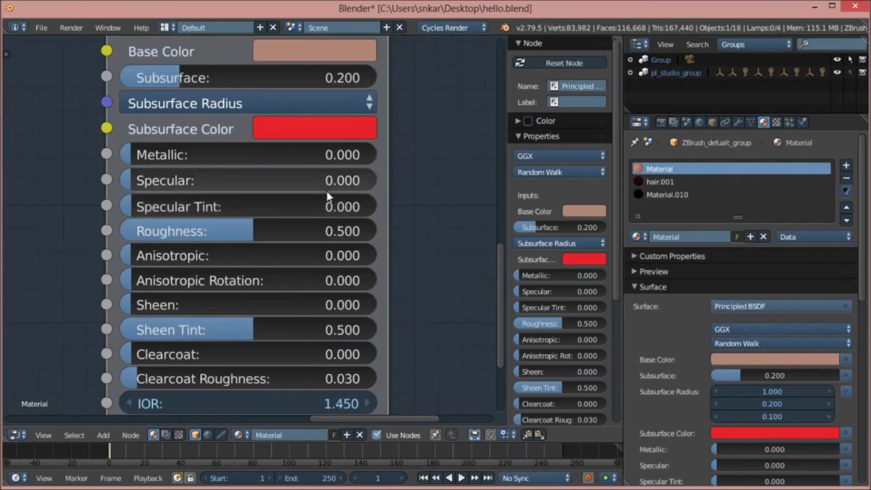
middle_click_drag(341, 196, 322, 200)
scroll(313, 150, "down", 3)
scroll(241, 132, "up", 4)
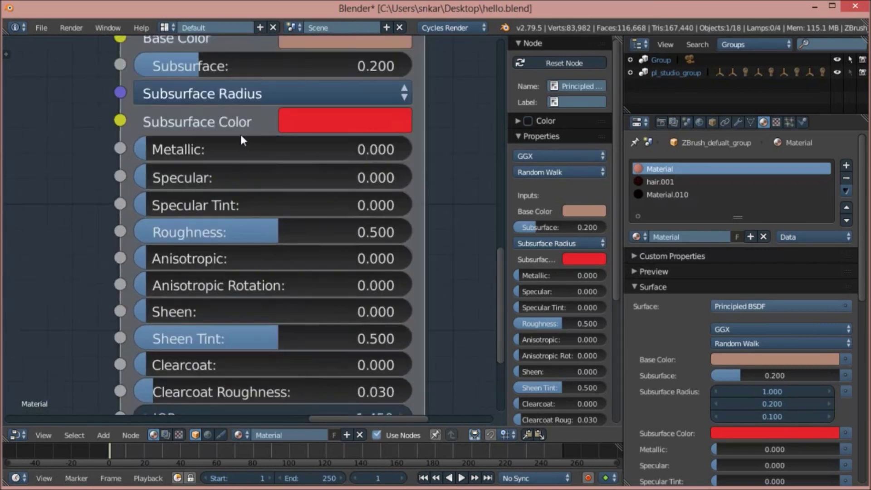
middle_click_drag(241, 136, 226, 136)
left_click(226, 135)
left_click(226, 135)
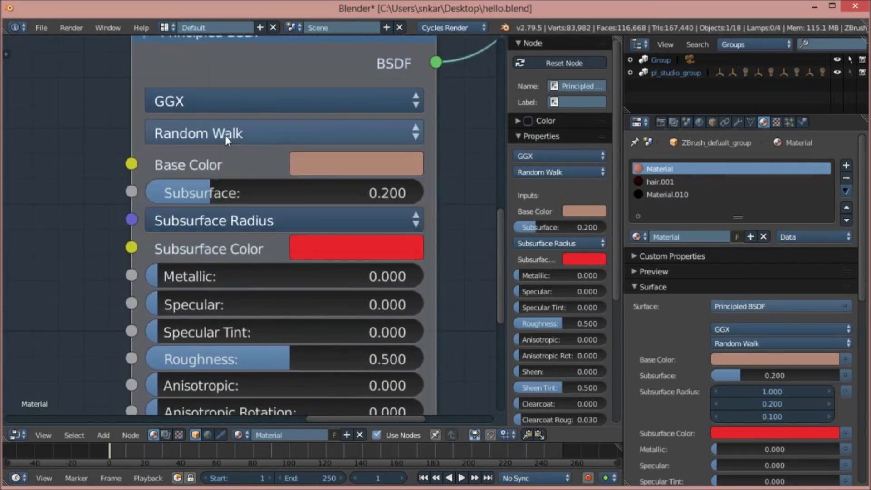
left_click(225, 135)
left_click(225, 135)
- Pan over the whole Principled BSDF node, from the top down to Tangent
scroll(226, 135, "down", 2)
middle_click_drag(235, 189, 200, 155)
scroll(211, 126, "up", 2)
scroll(200, 155, "down", 5)
middle_click_drag(245, 236, 246, 187)
middle_click_drag(244, 213, 244, 309)
scroll(206, 163, "up", 6)
middle_click_drag(207, 178, 220, 232)
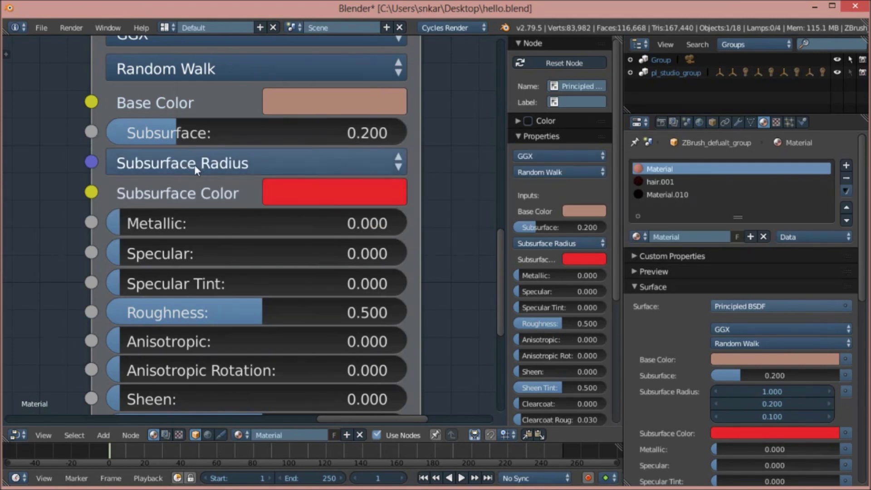
scroll(188, 176, "down", 3)
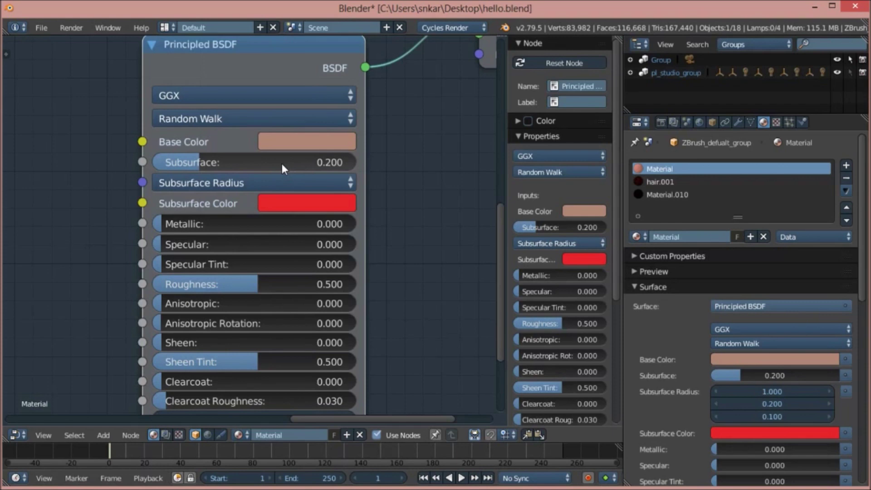
scroll(279, 164, "down", 1)
scroll(277, 164, "up", 2)
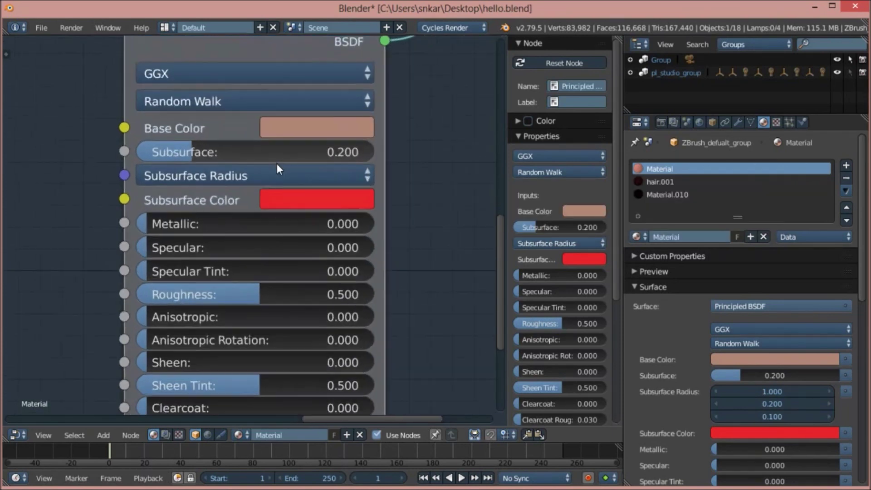
scroll(340, 160, "down", 3)
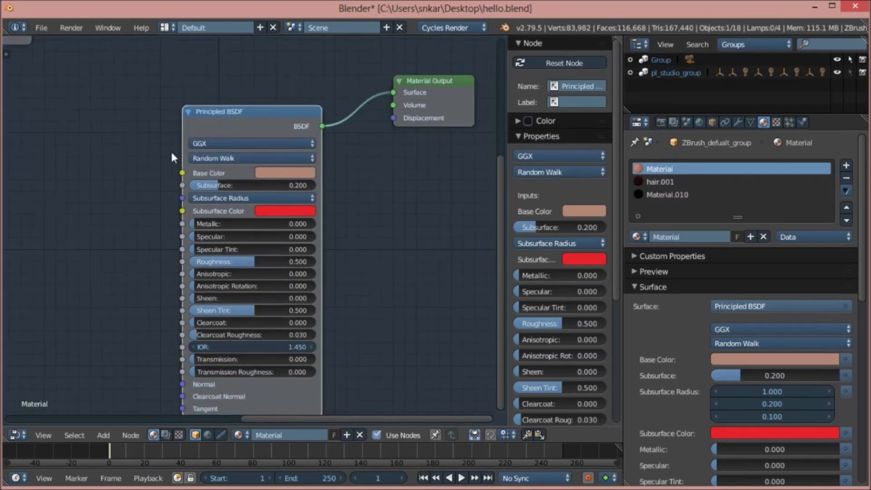
scroll(172, 155, "down", 2)
- Frame all four nodes and nudge the skin texture node slightly up-left
middle_click_drag(167, 175, 253, 260)
scroll(233, 227, "down", 2)
middle_click_drag(181, 223, 319, 249)
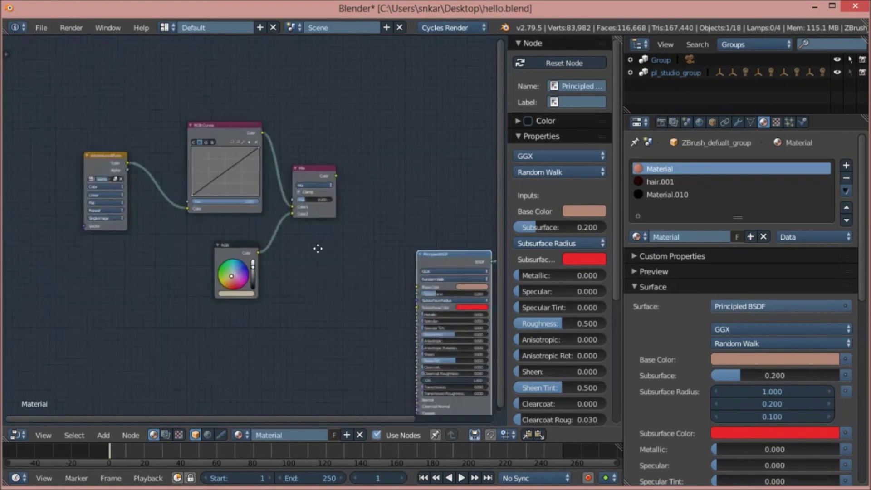
scroll(299, 247, "up", 4)
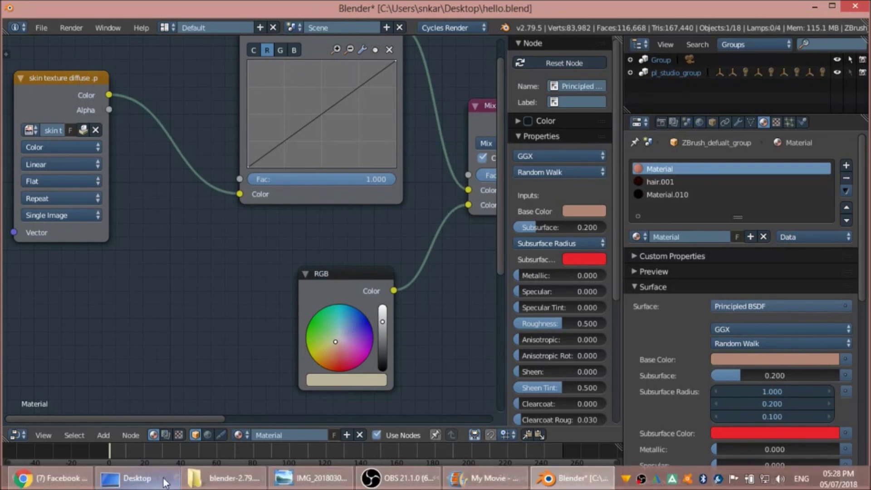
left_click(91, 232)
scroll(132, 188, "up", 2)
scroll(131, 181, "down", 4)
middle_click_drag(147, 188, 163, 195)
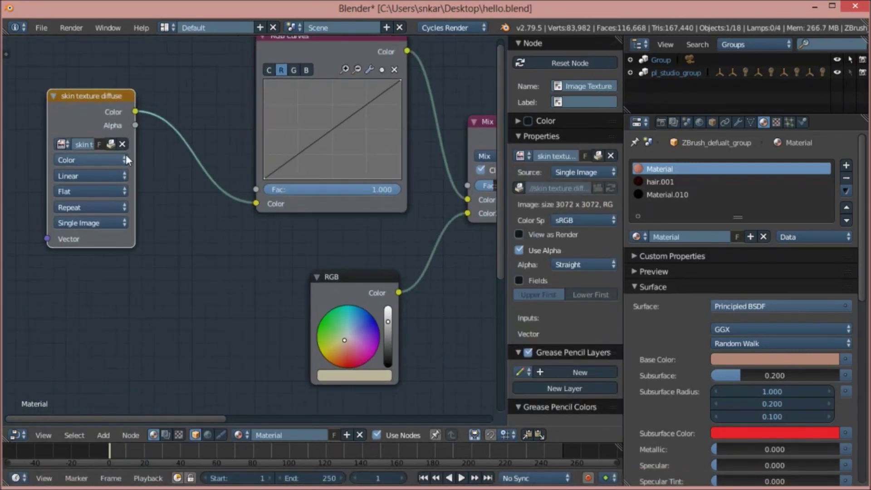
middle_click_drag(232, 126, 107, 131)
scroll(132, 134, "down", 3)
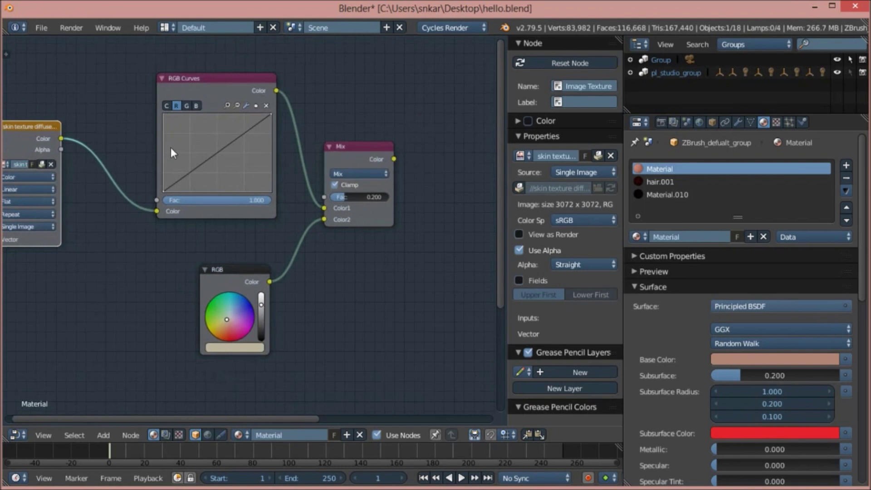
middle_click_drag(167, 141, 208, 116)
scroll(150, 125, "up", 1)
middle_click_drag(157, 124, 225, 170)
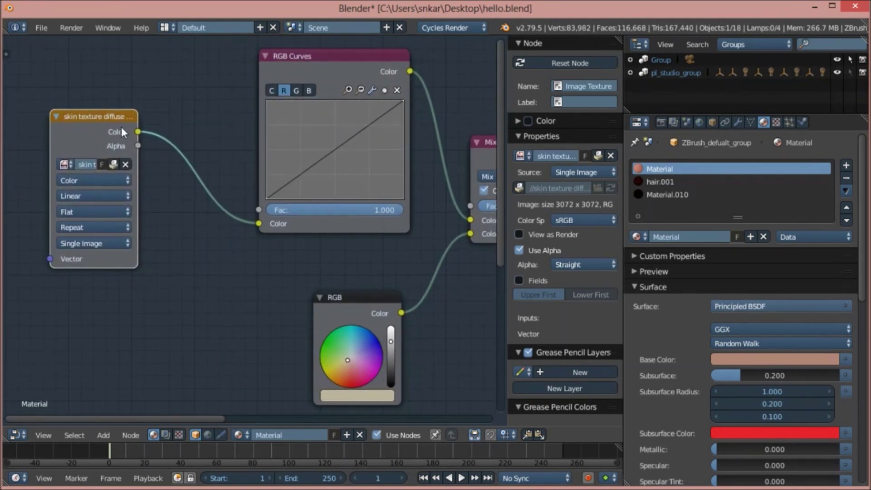
left_click_drag(118, 116, 110, 113)
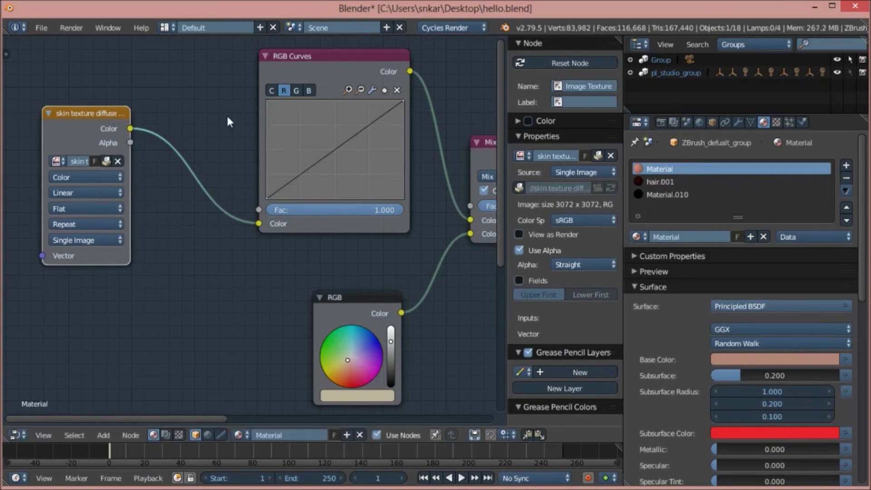
- Display the RGB Curves node's green-channel curve and select the node
left_click(297, 91)
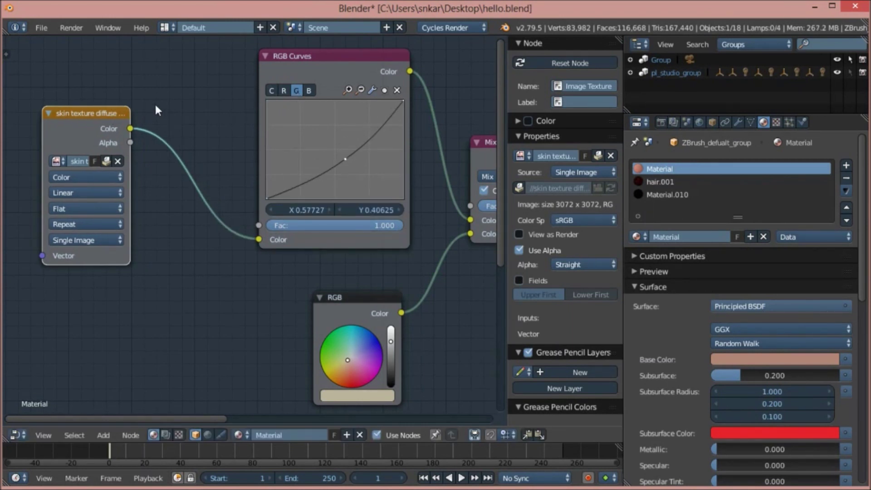
scroll(154, 109, "up", 1)
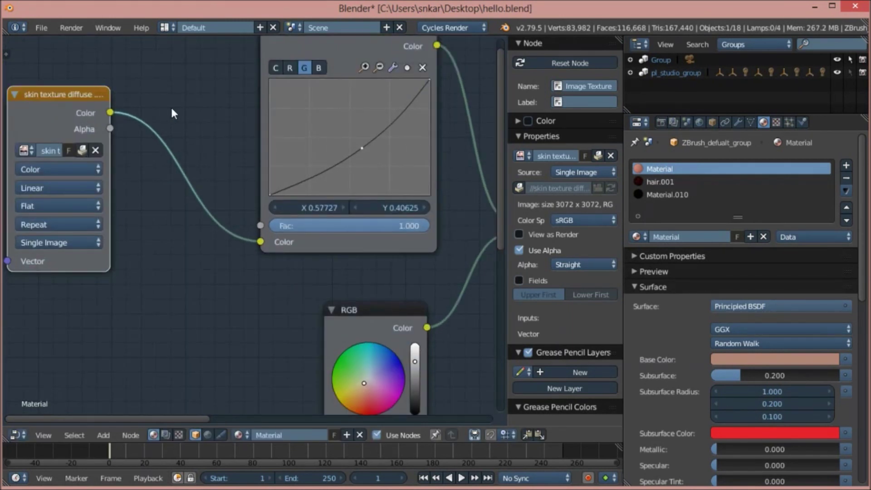
scroll(182, 107, "down", 1)
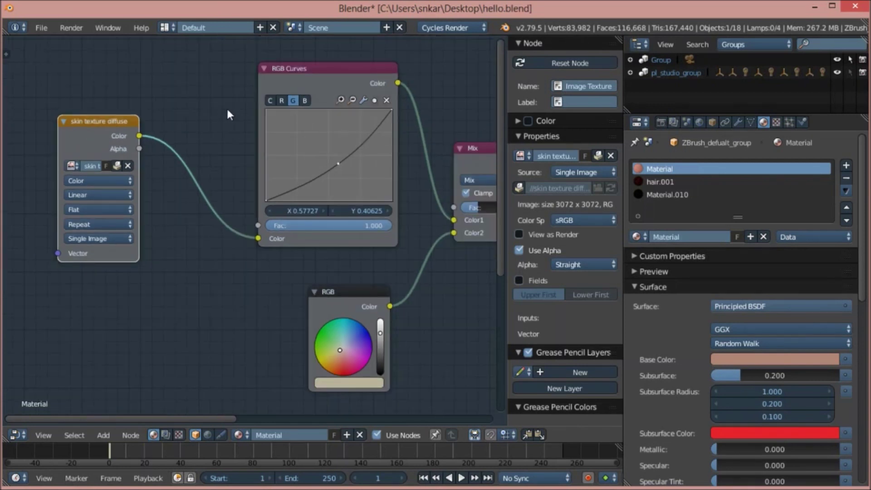
middle_click_drag(222, 108, 163, 113)
left_click(280, 77)
scroll(282, 82, "up", 3)
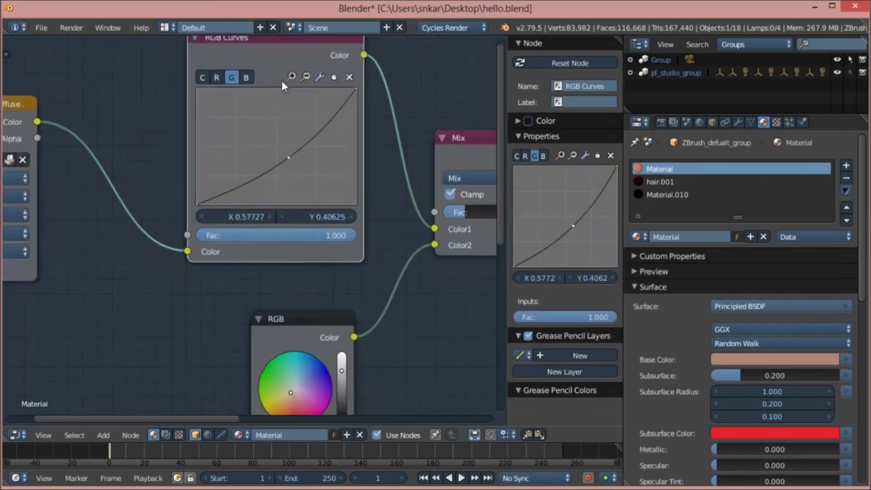
scroll(285, 86, "down", 3)
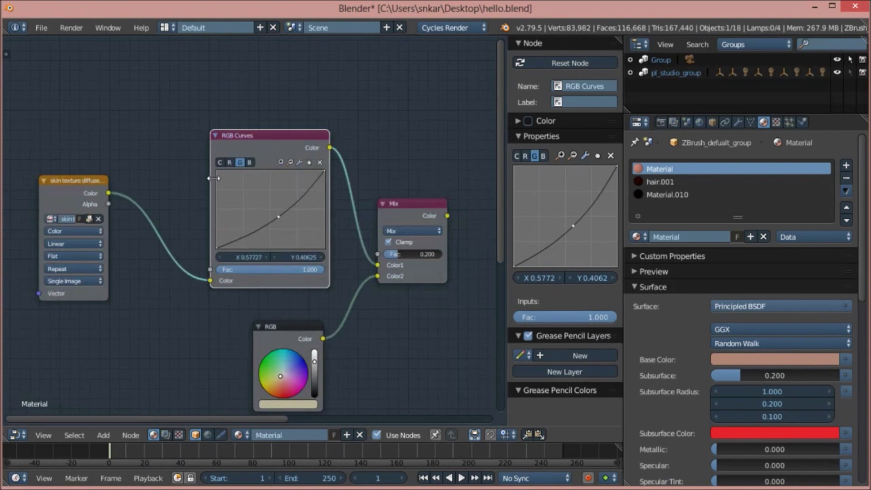
middle_click_drag(222, 189, 308, 104)
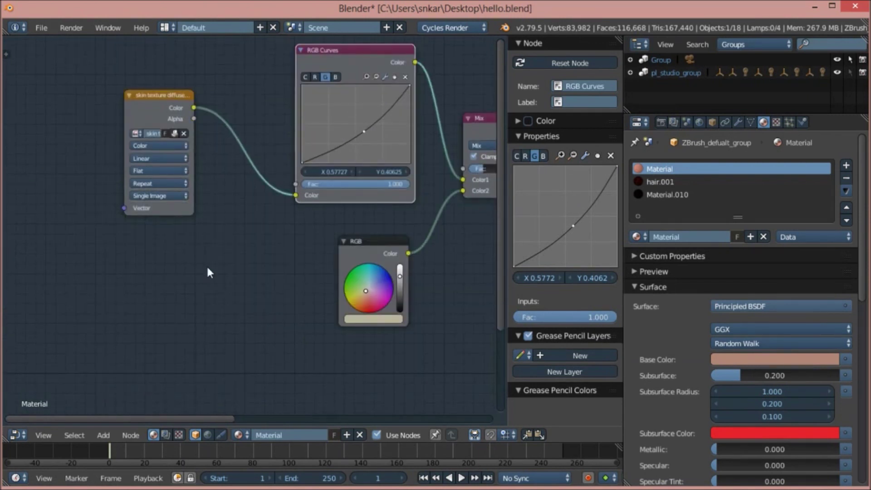
key("shift+a")
- Search the node list for 'rg', then cancel without adding a node
left_click(208, 267)
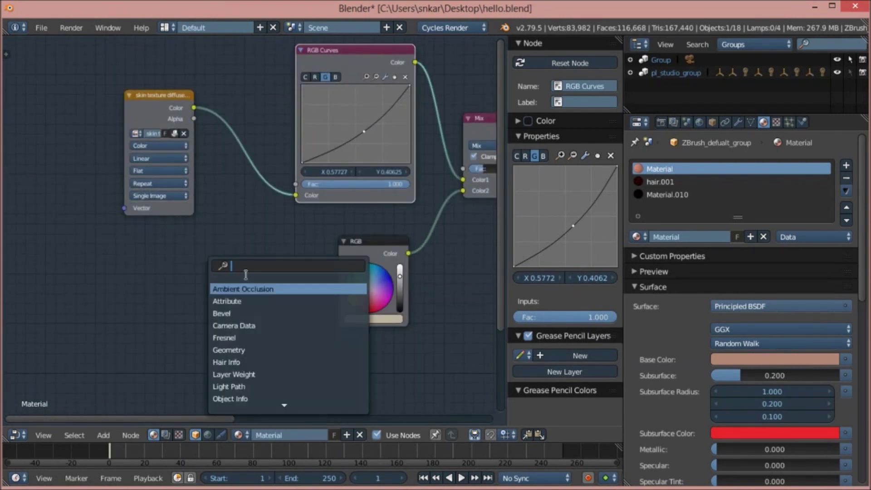
type("rg")
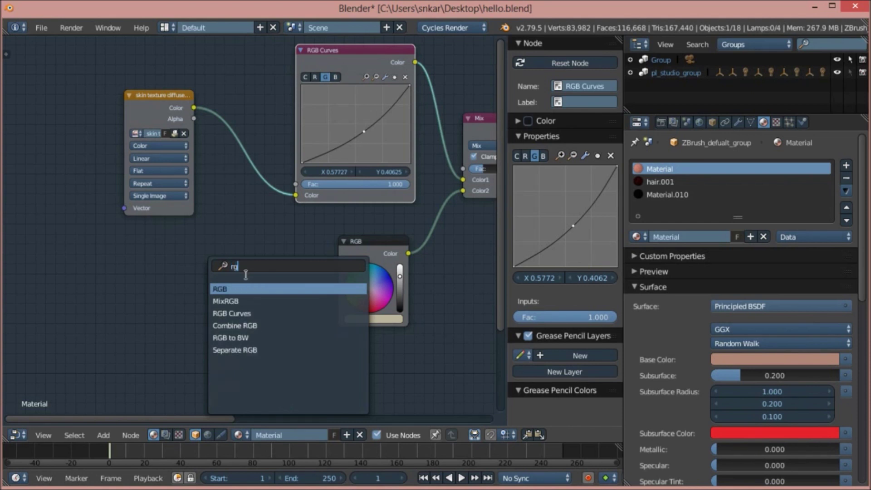
key("BackSpace")
key("BackSpace")
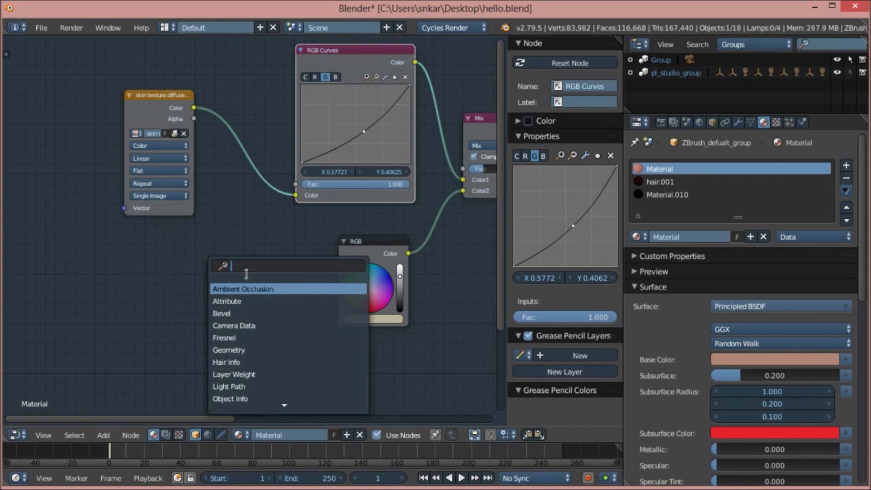
- Move the skin texture node up-left and set the green curve point to X 0.59091, Y 0.40625
scroll(260, 174, "up", 6)
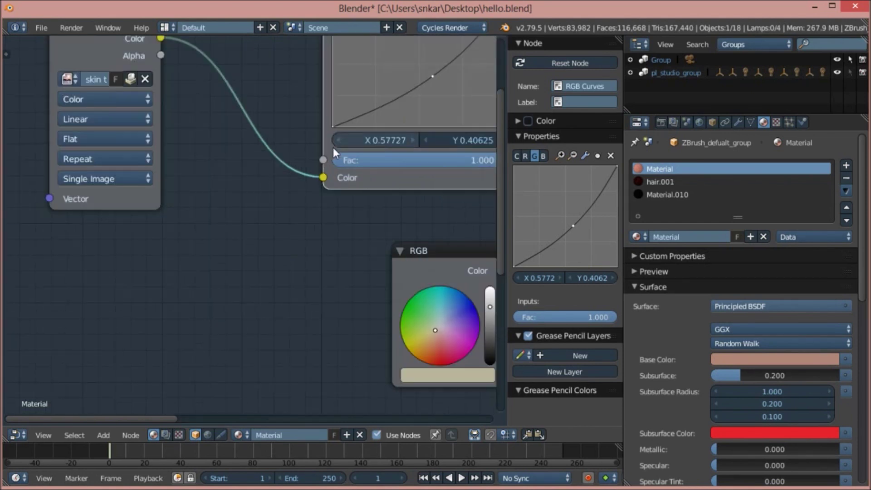
middle_click_drag(333, 148, 274, 262)
left_click_drag(48, 133, 32, 114)
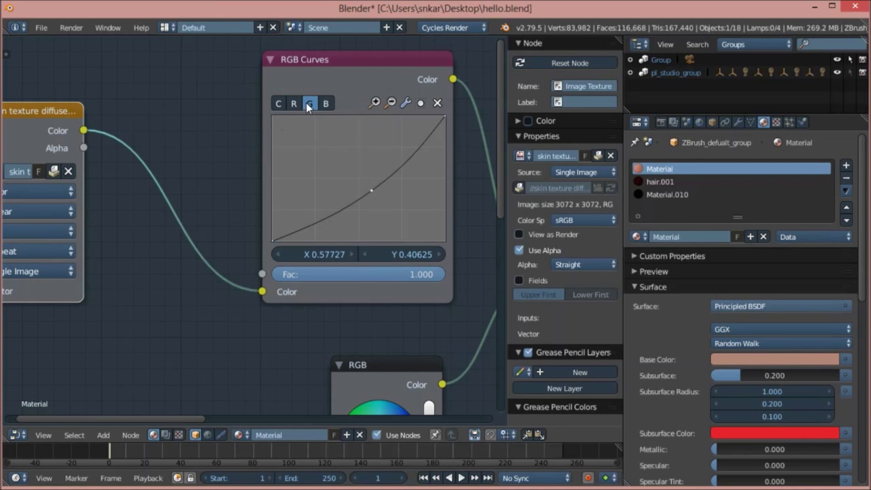
mouse_move(370, 192)
left_mouse_down()
mouse_move(370, 180)
mouse_move(375, 190)
left_mouse_up()
scroll(366, 186, "down", 1)
middle_click_drag(347, 171, 317, 169)
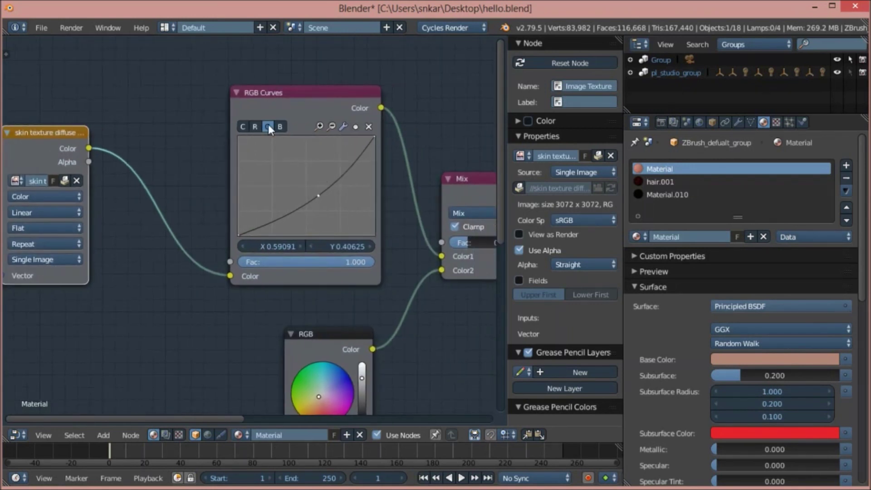
scroll(289, 160, "down", 1)
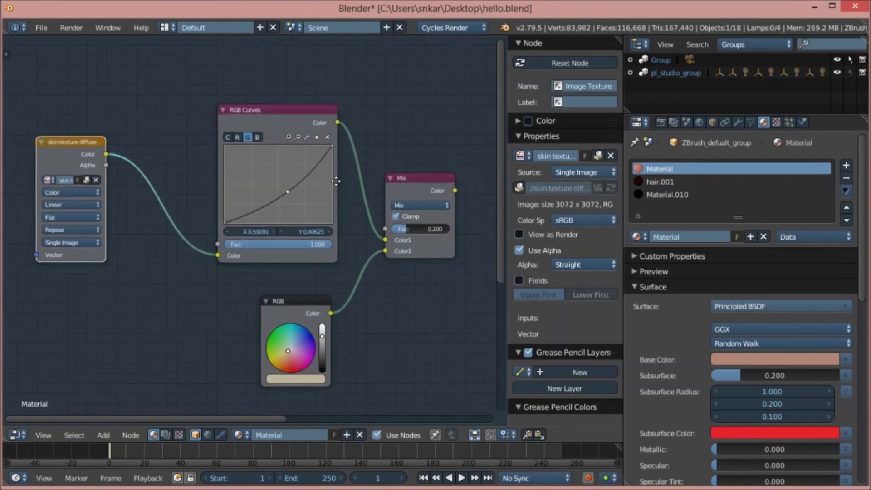
scroll(294, 219, "up", 4)
- Drag the curve output toward Principled BSDF and nudge the RGB node slightly left
middle_click_drag(296, 171, 229, 272)
scroll(229, 220, "down", 3)
middle_click_drag(304, 153, 134, 60)
left_click_drag(47, 53, 234, 78)
scroll(132, 163, "up", 3)
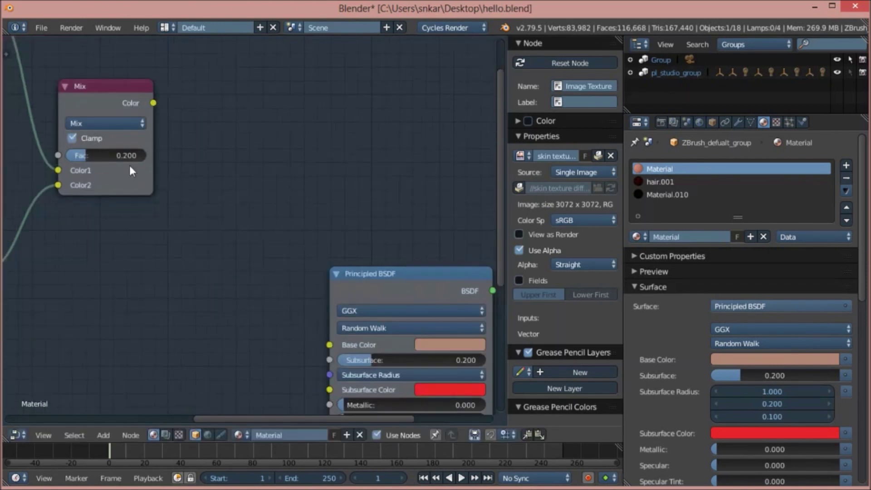
middle_click_drag(136, 170, 317, 79)
scroll(303, 174, "up", 1)
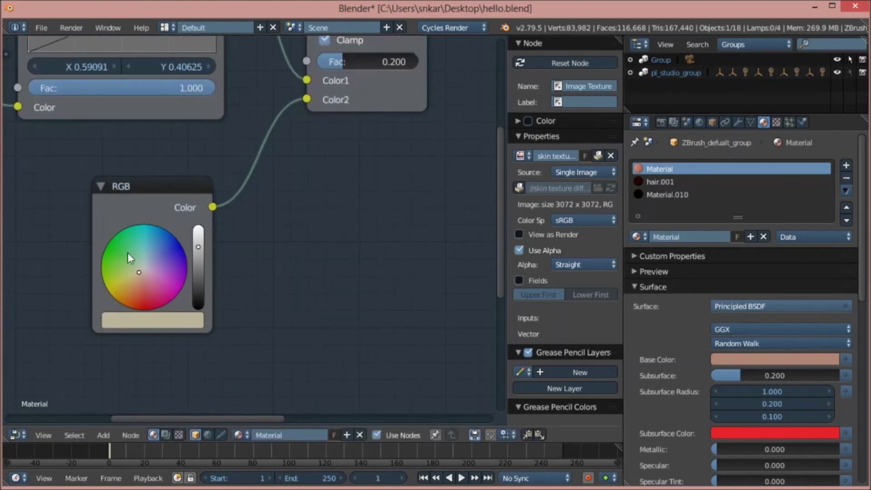
left_click_drag(151, 184, 135, 183)
middle_click_drag(320, 151, 275, 272)
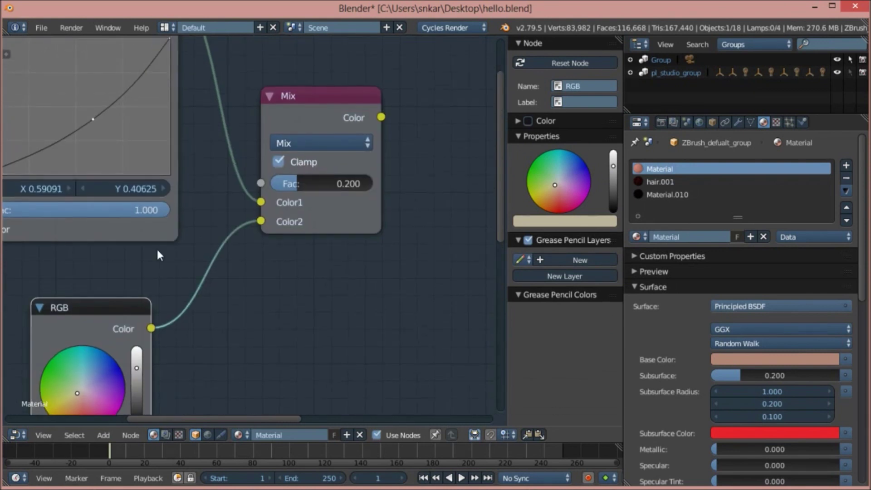
- Check the Mix node's blend modes and keep it set to Mix
left_click(320, 143)
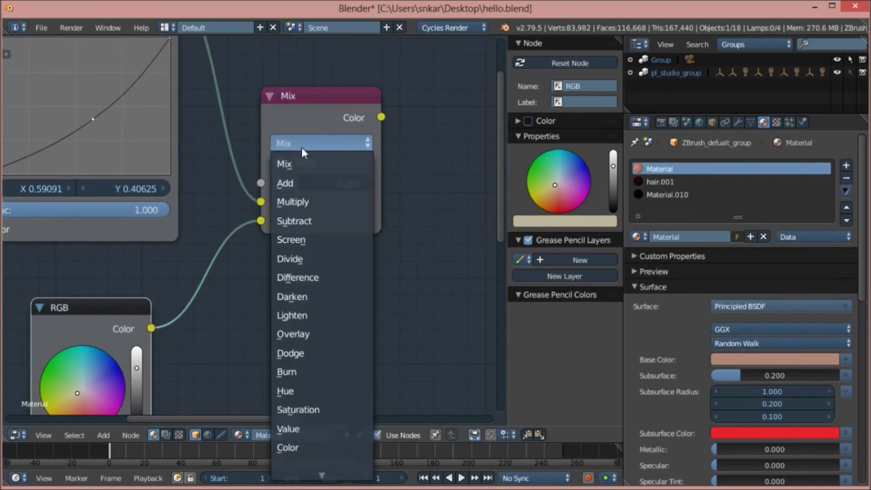
left_click(320, 142)
left_click(322, 140)
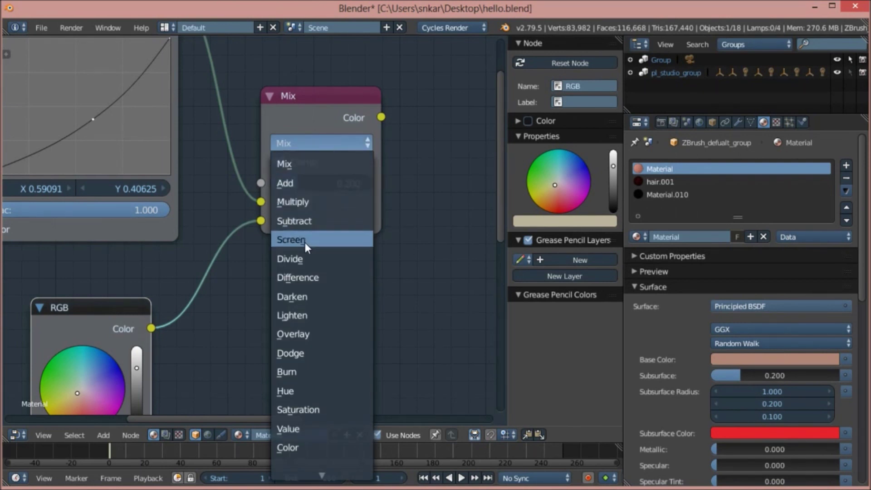
left_click(313, 162)
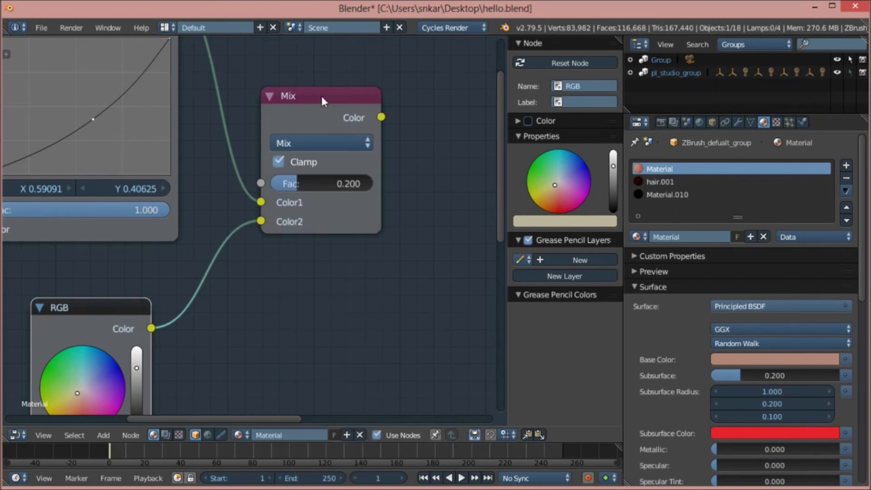
left_click(320, 94)
- Link the Mix node's colour output into the Principled BSDF Base Color socket
scroll(320, 94, "down", 3)
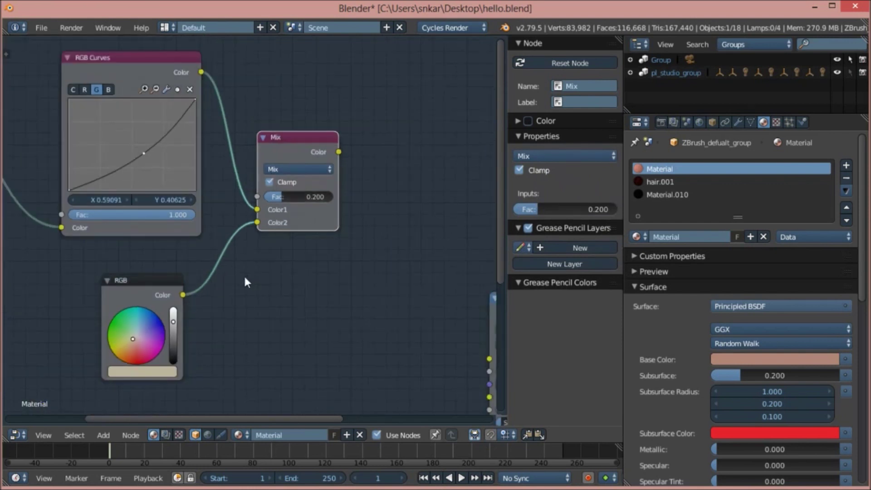
scroll(249, 236, "up", 2)
scroll(287, 207, "down", 2)
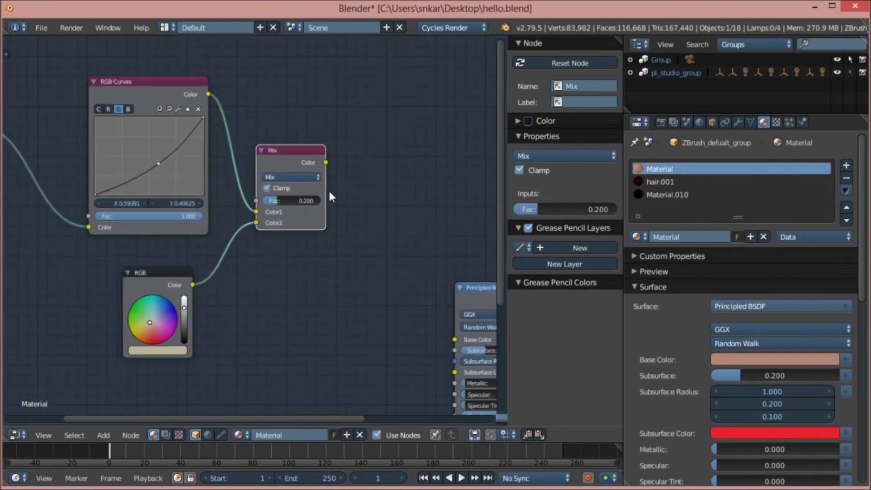
middle_click_drag(381, 306, 239, 238)
left_click_drag(182, 93, 302, 271)
middle_click_drag(289, 204, 230, 123)
scroll(249, 192, "down", 2)
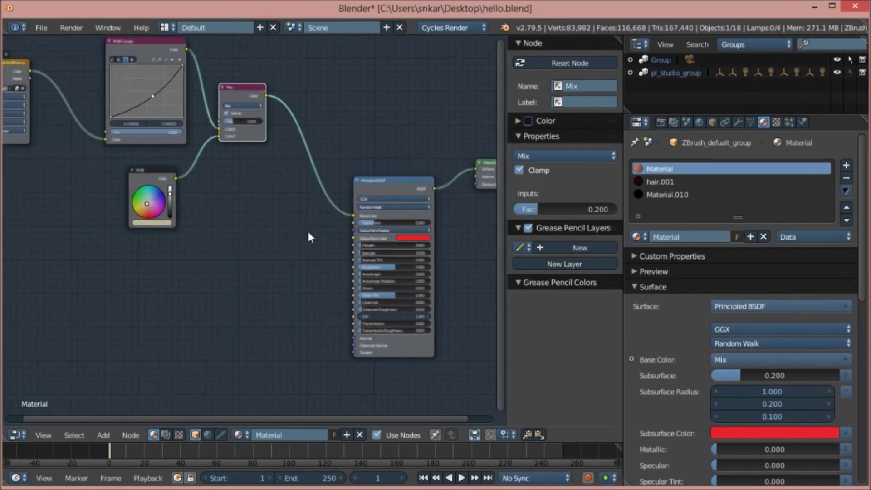